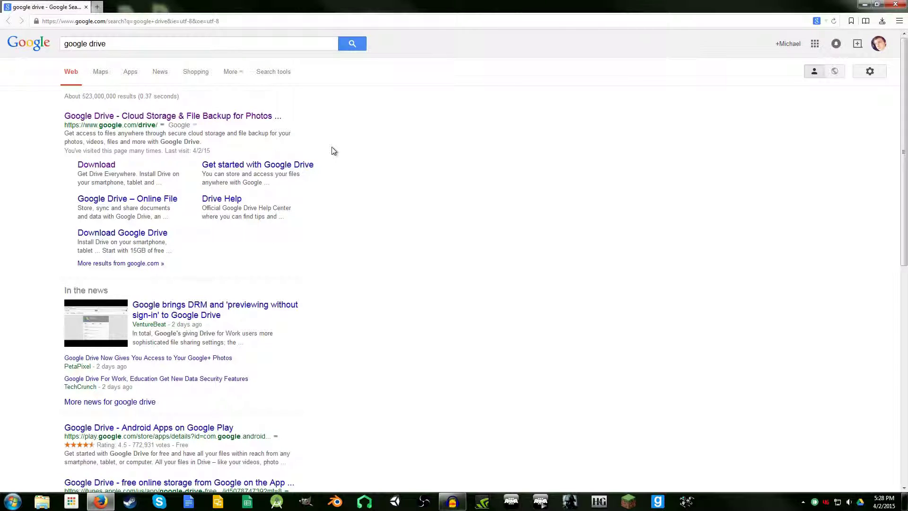
Go from the Google Drive search result to My Drive and open Download Drive from the settings menu.
left_click(235, 120)
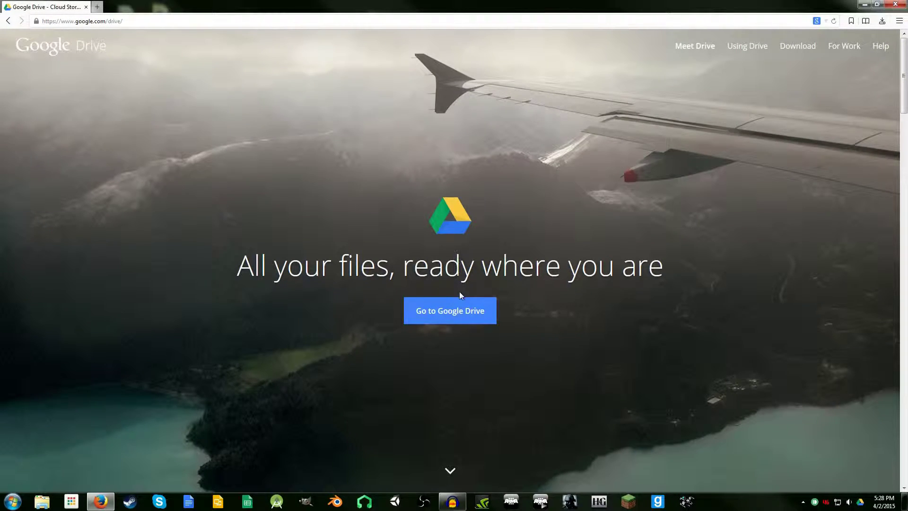
left_click(460, 310)
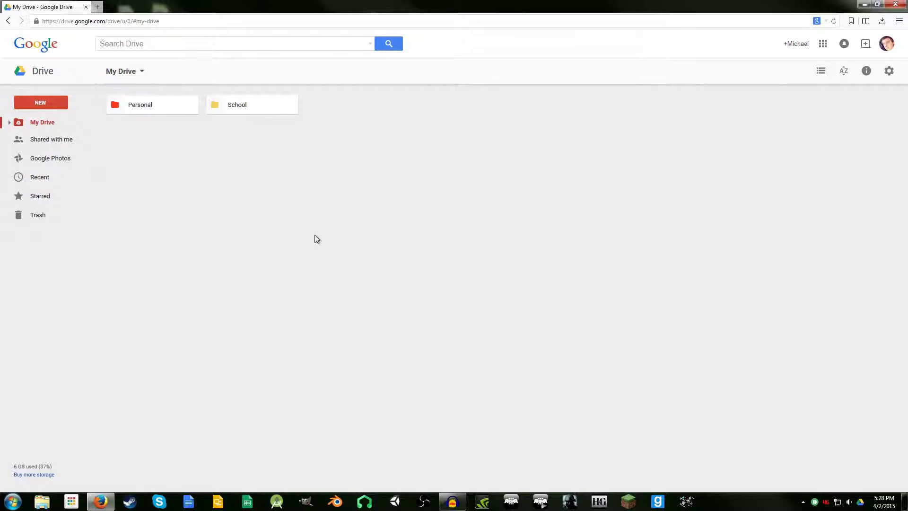
left_click(889, 71)
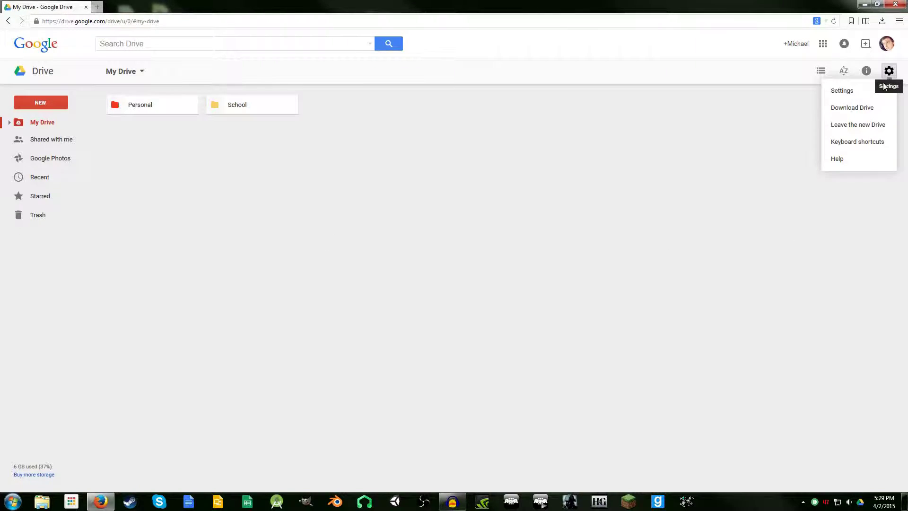
left_click(856, 109)
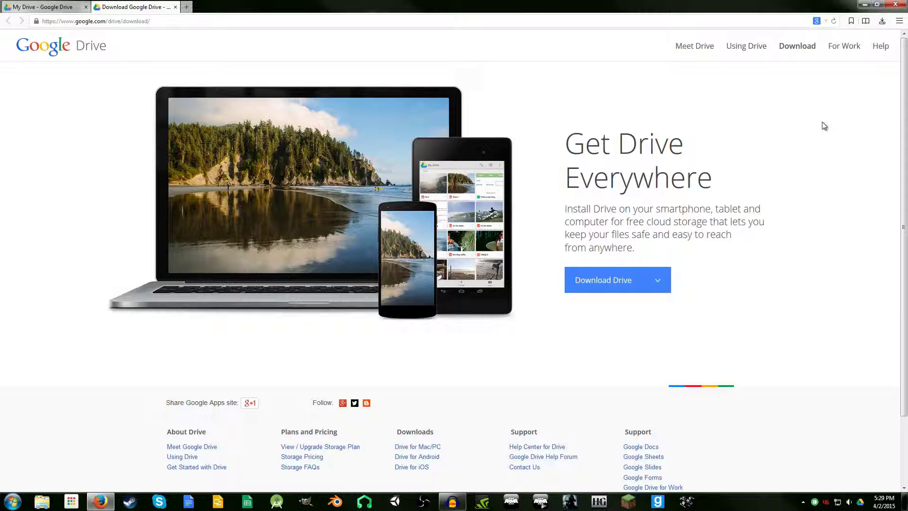
left_click(646, 282)
Open a new Explorer window on the local Google Drive folder showing Personal and School.
mouse_move(860, 506)
key("super+e")
left_click_drag(505, 53, 436, 70)
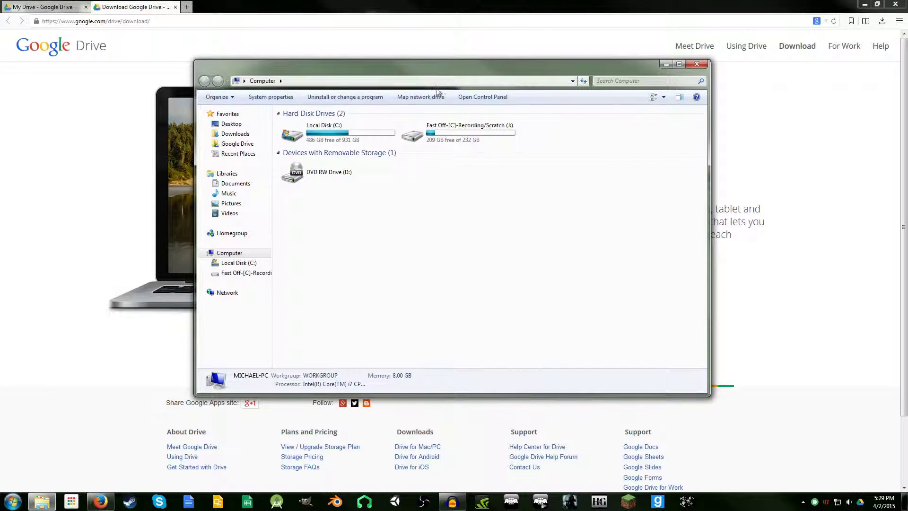
left_click(239, 143)
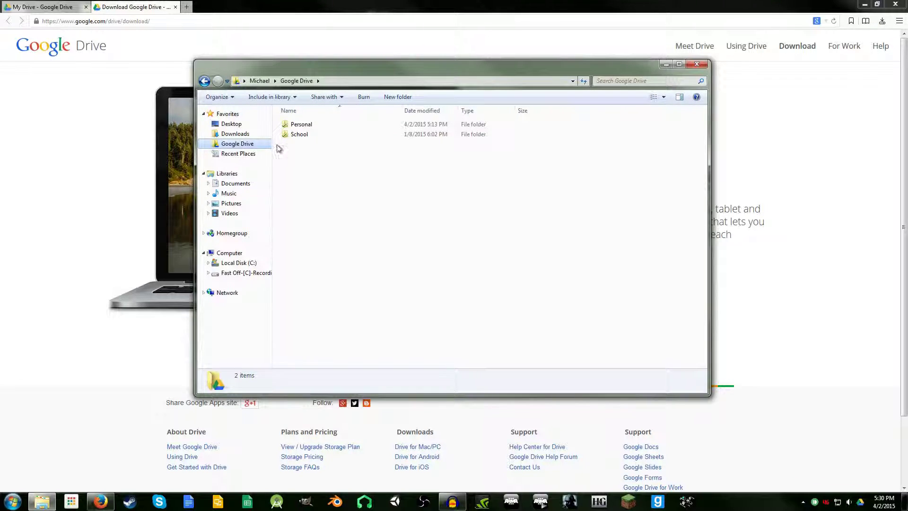
left_click_drag(372, 71, 385, 91)
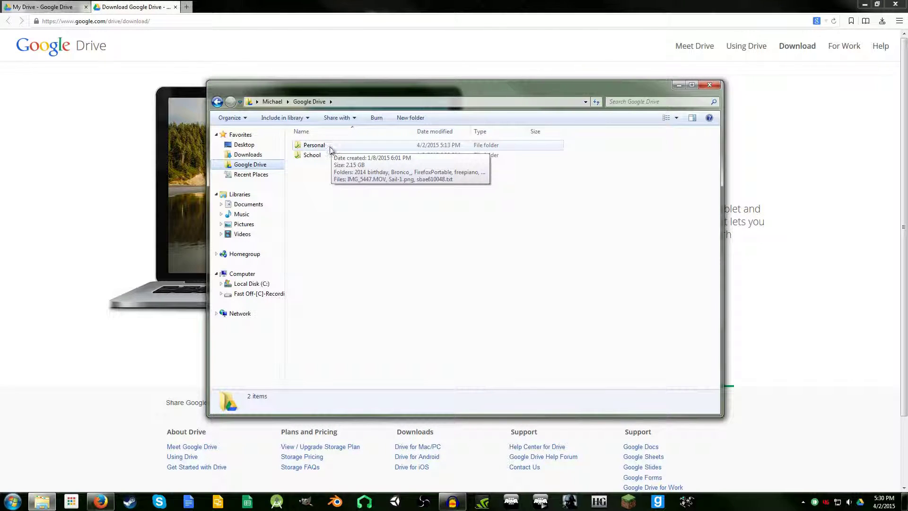
mouse_move(327, 156)
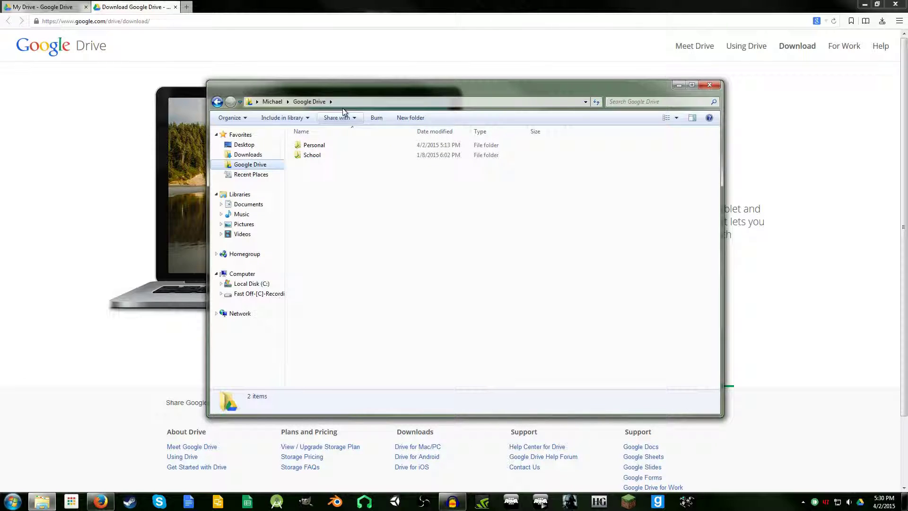
left_click_drag(357, 95, 300, 96)
mouse_move(263, 156)
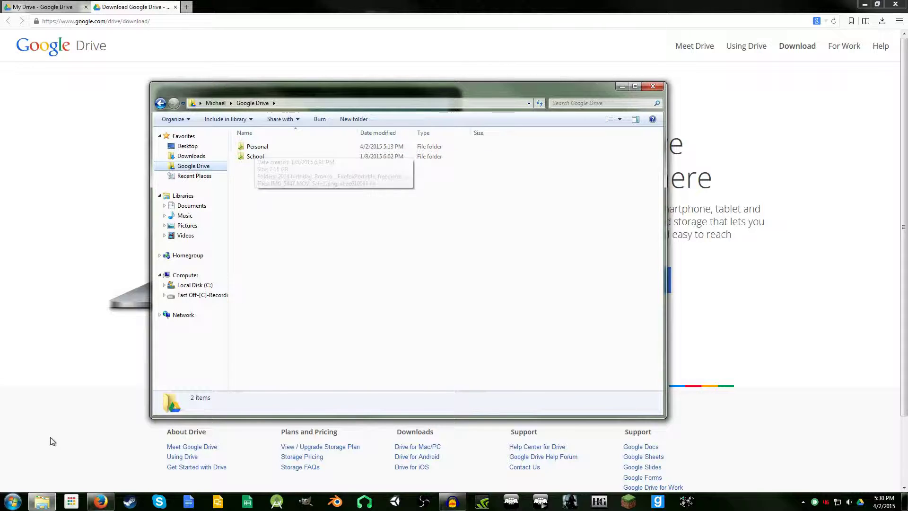
left_click(13, 501)
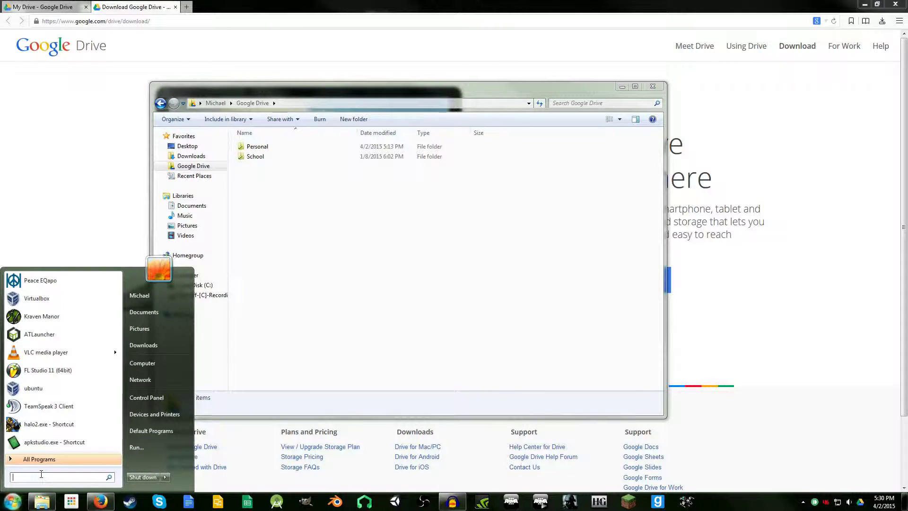
type("%ap")
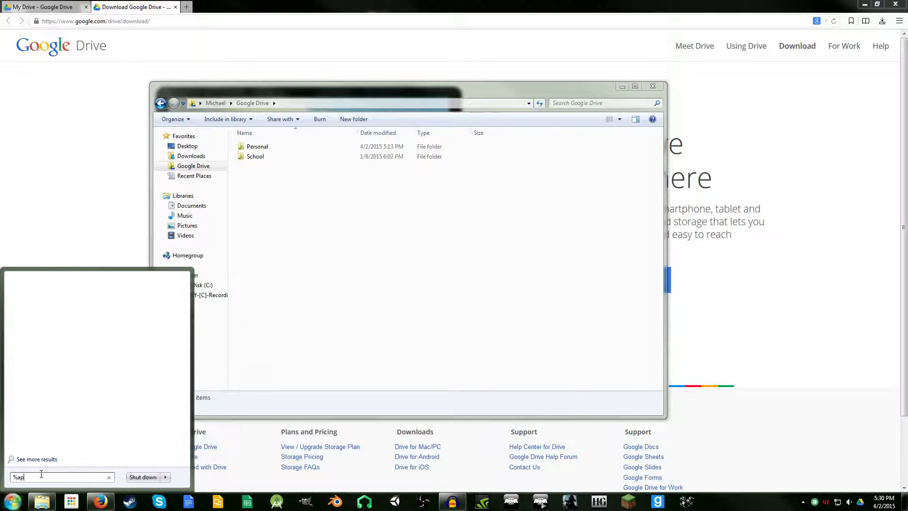
type("pdata%")
key("Return")
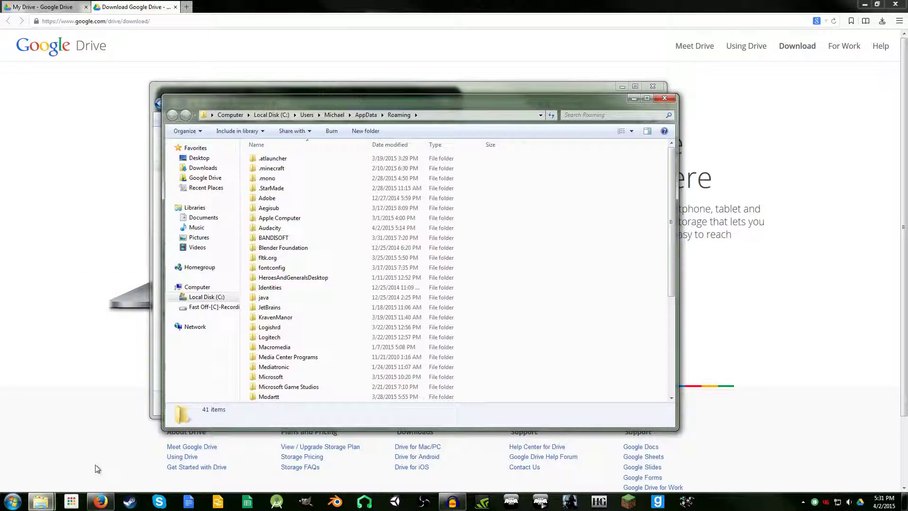
left_click(364, 115)
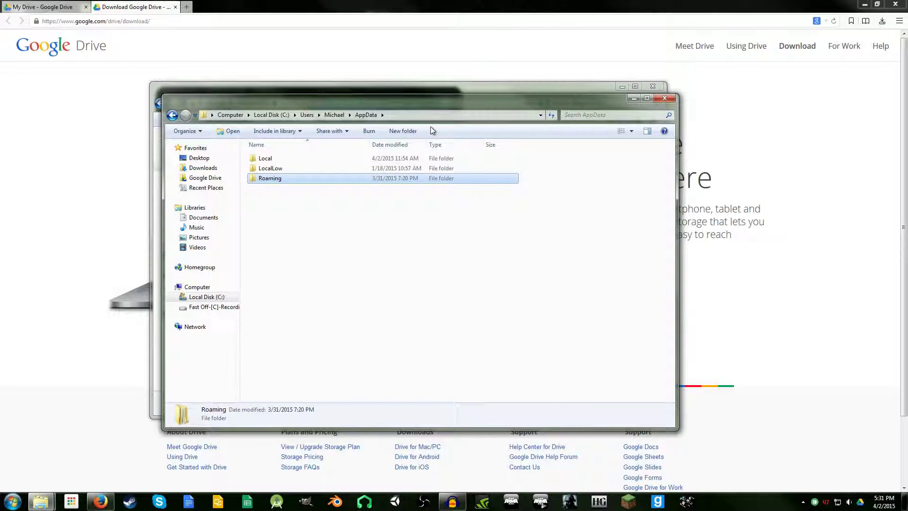
left_click_drag(431, 104, 521, 126)
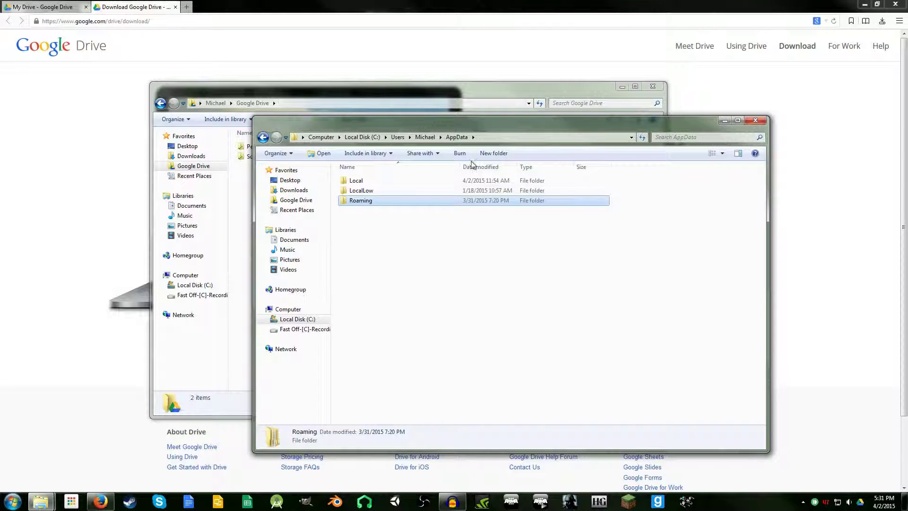
left_click_drag(494, 122, 554, 189)
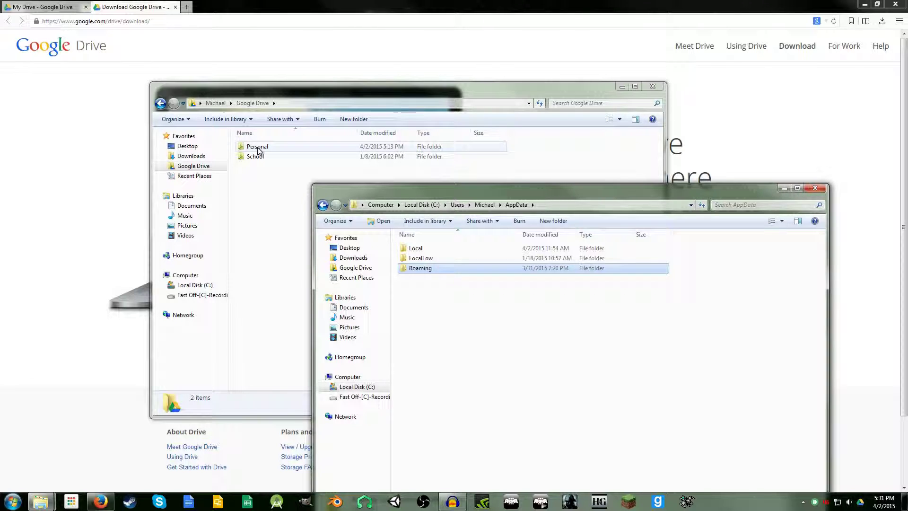
left_click_drag(414, 192, 336, 172)
left_click(282, 126)
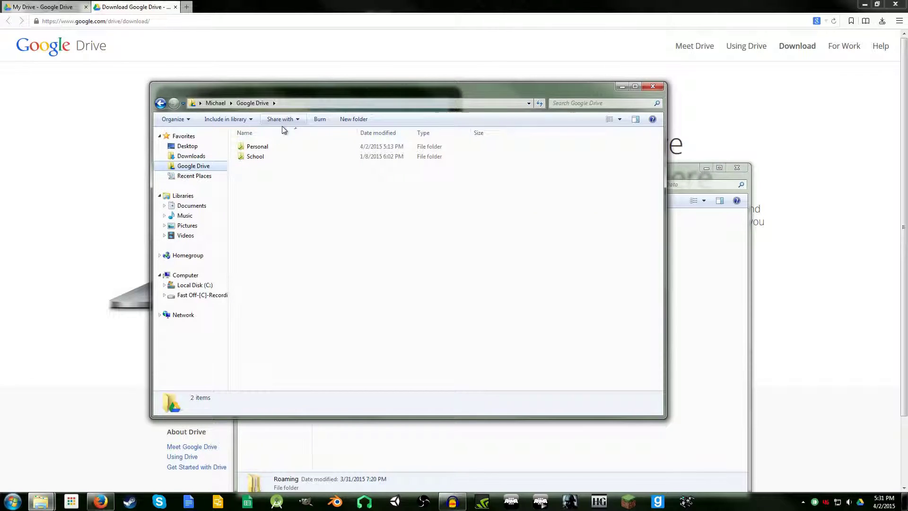
left_click(690, 243)
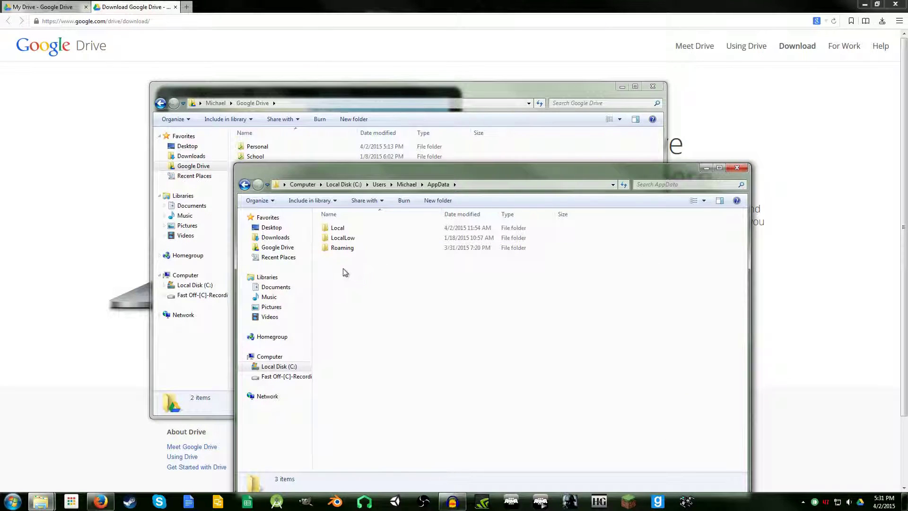
double_click(359, 230)
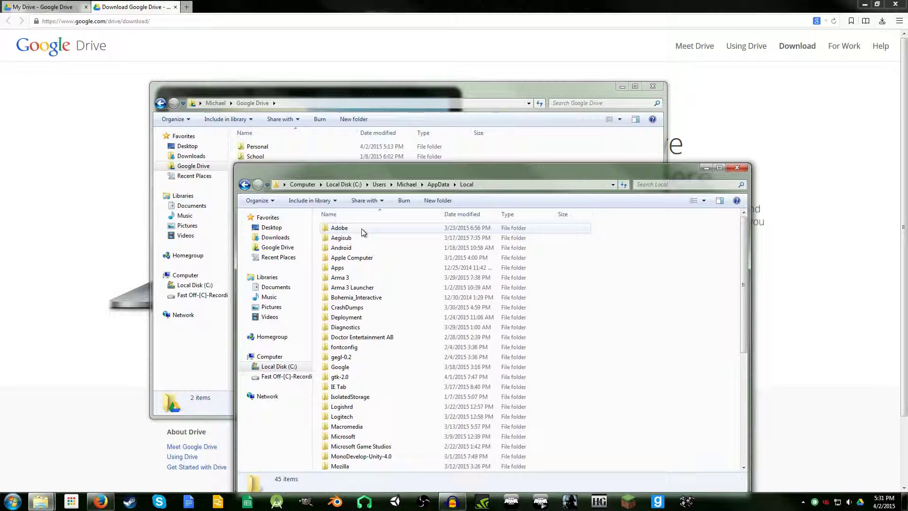
scroll(364, 293, "down", 7)
scroll(416, 341, "up", 7)
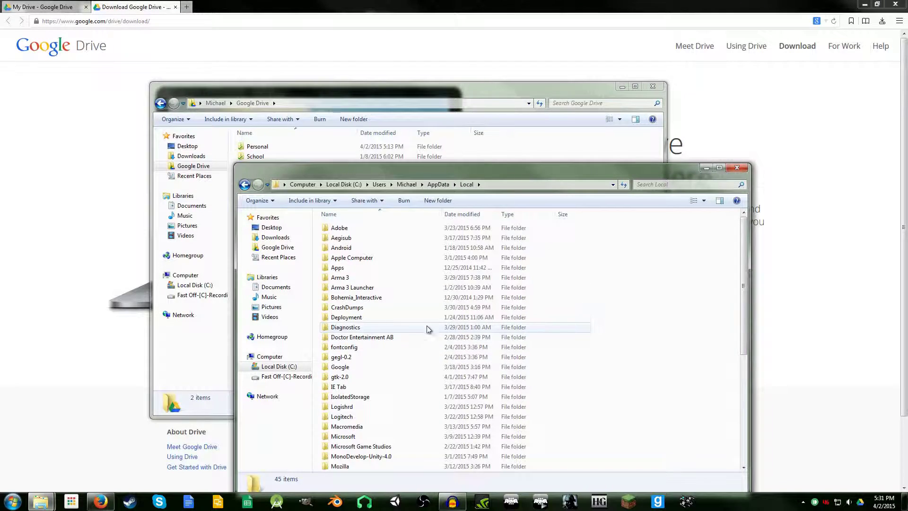
scroll(421, 345, "down", 7)
scroll(421, 346, "up", 7)
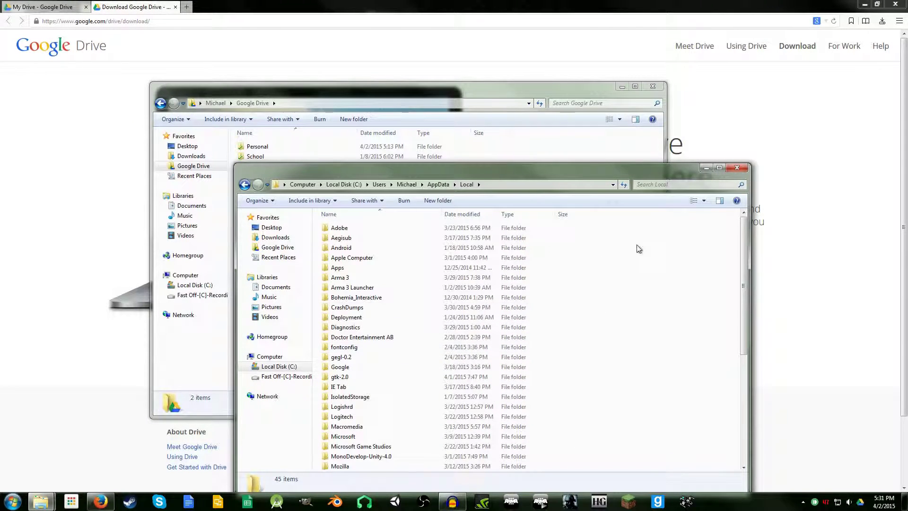
left_click(737, 168)
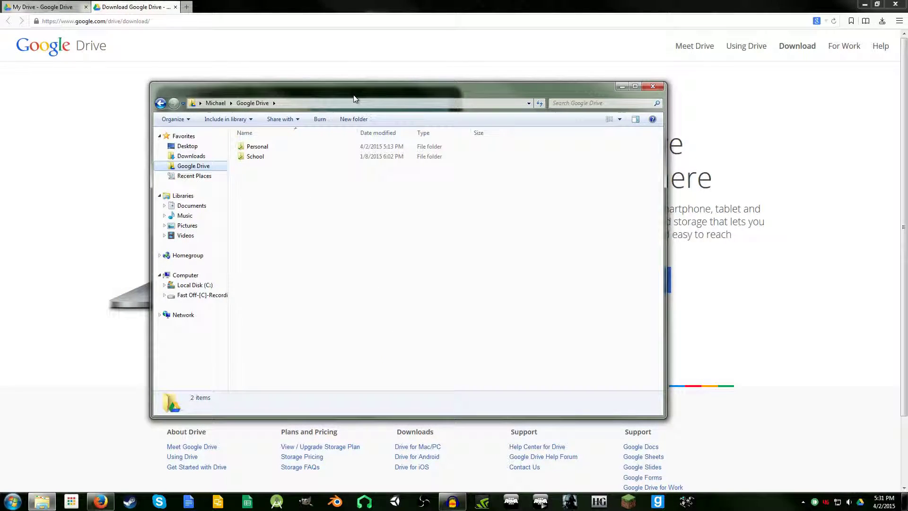
left_click_drag(355, 94, 520, 125)
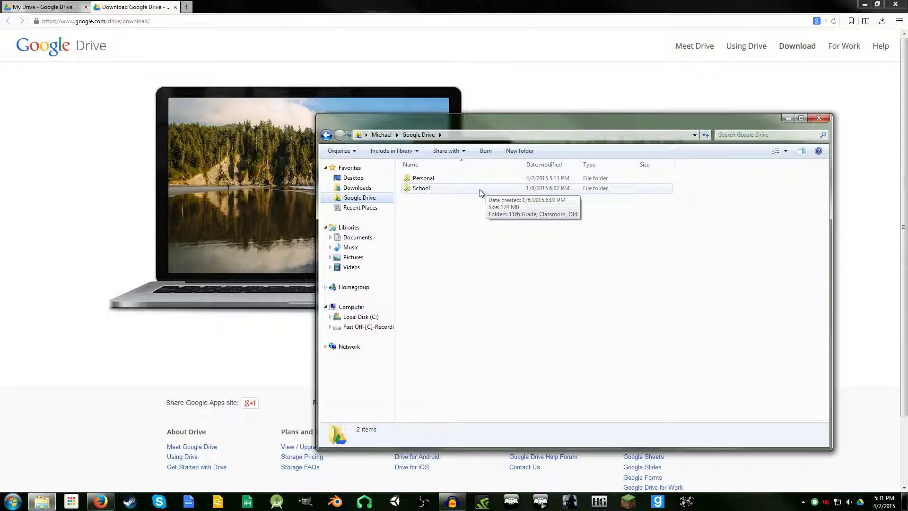
left_click_drag(465, 123, 419, 123)
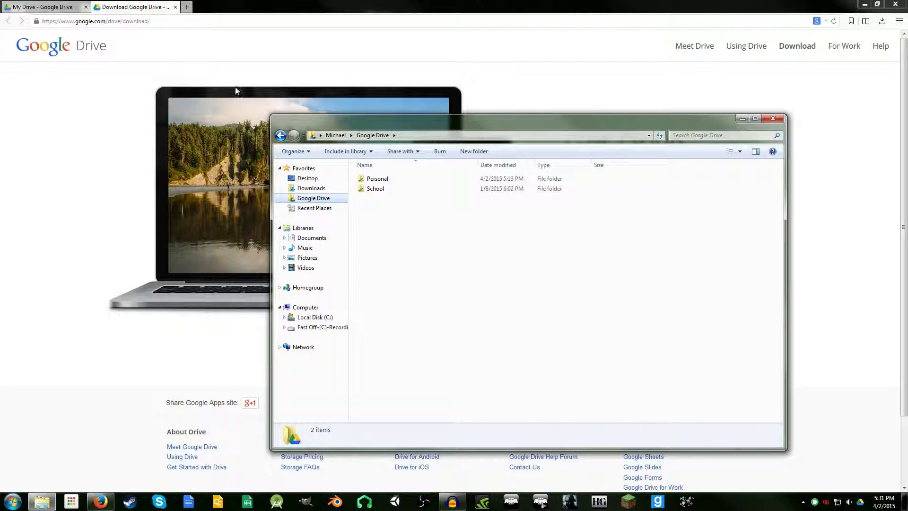
Search the web for 'portable apps' in a new browser tab.
left_click(186, 7)
left_click(187, 7)
type("por")
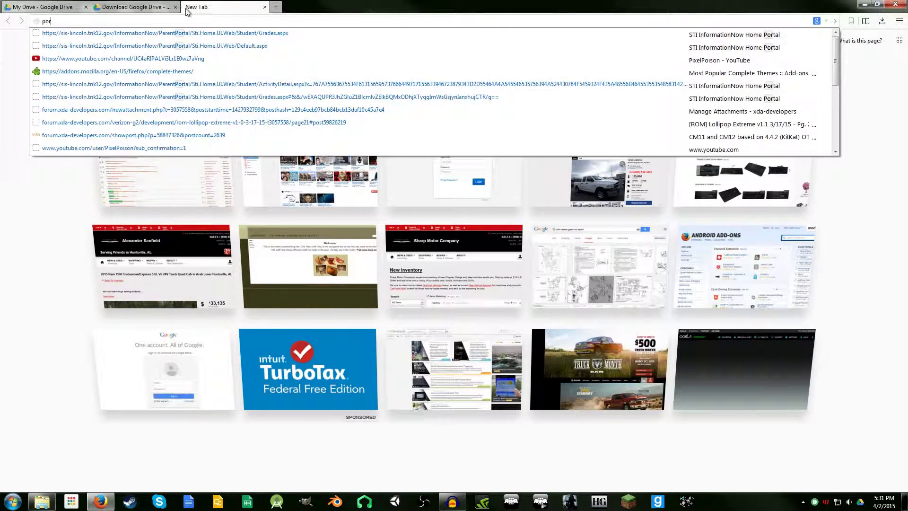
type("table apps")
key("Return")
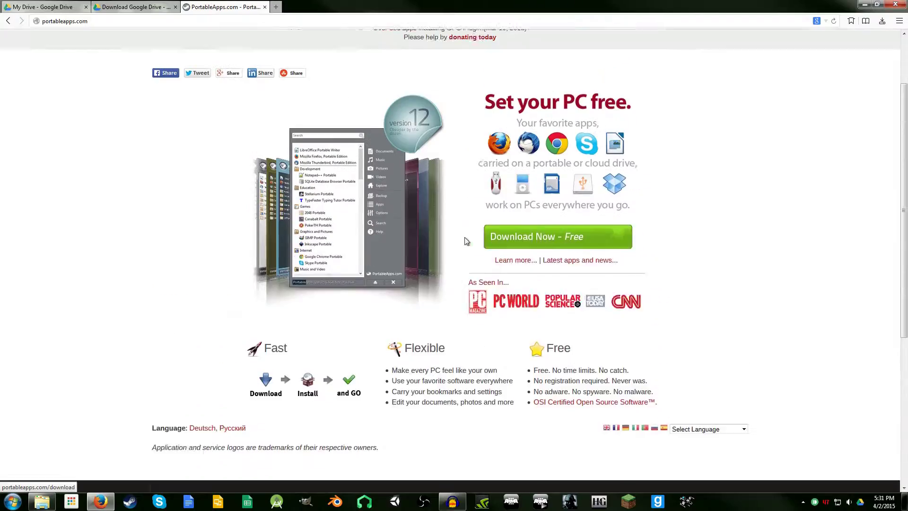
Open the PortableApps.com app directory, scroll through its Games list, then close that tab.
scroll(466, 239, "up", 3)
left_click(240, 66)
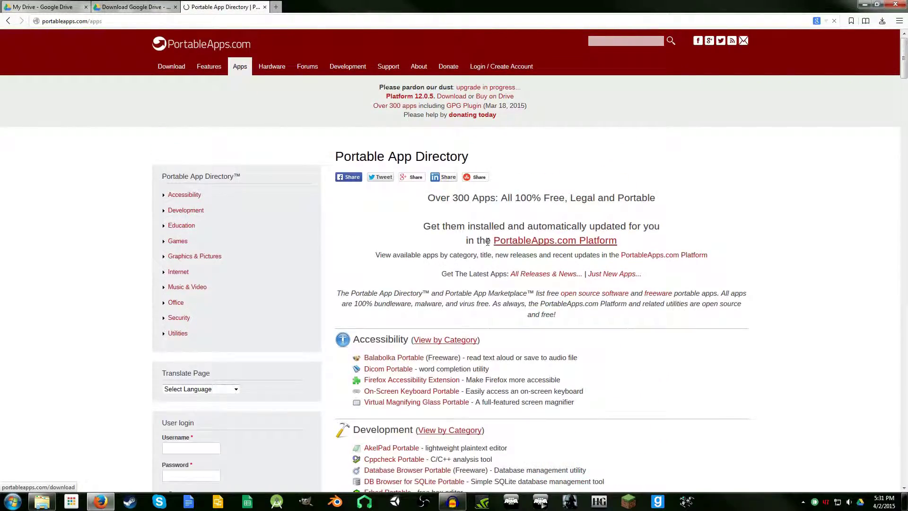
scroll(484, 258, "down", 15)
scroll(483, 259, "down", 8)
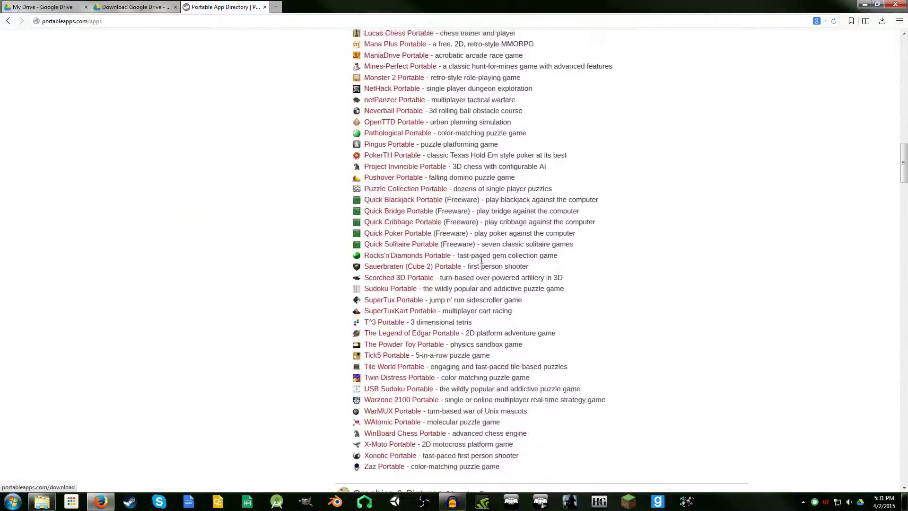
scroll(462, 263, "up", 20)
left_click(265, 7)
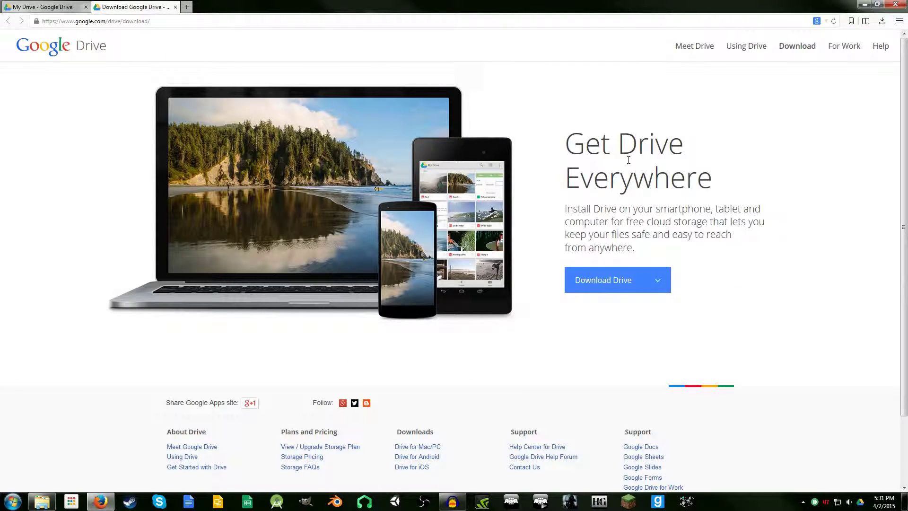
Open Google Drive\Personal\Minecraft in an Explorer window.
left_click(50, 8)
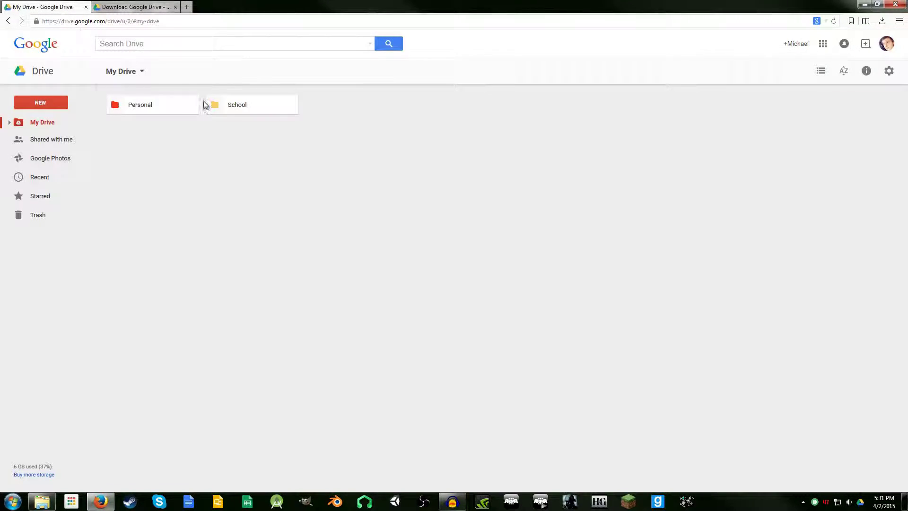
left_click(42, 501)
left_click_drag(494, 124, 384, 82)
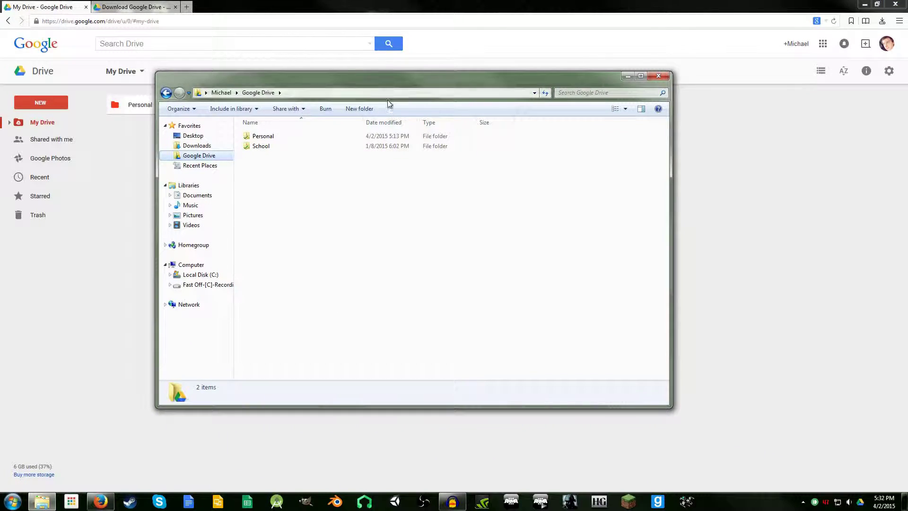
double_click(262, 136)
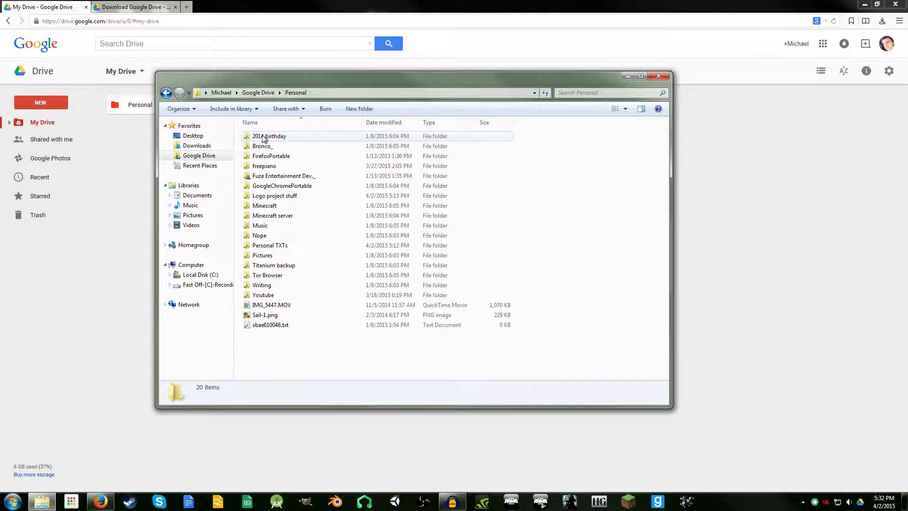
double_click(273, 206)
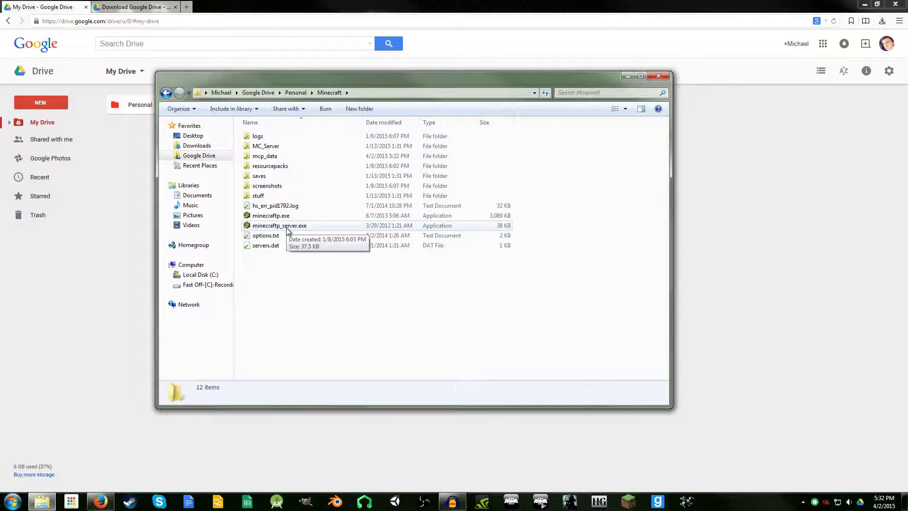
Compare minecraftp.exe and minecraftp_server.exe by selecting each in turn.
left_click(272, 216)
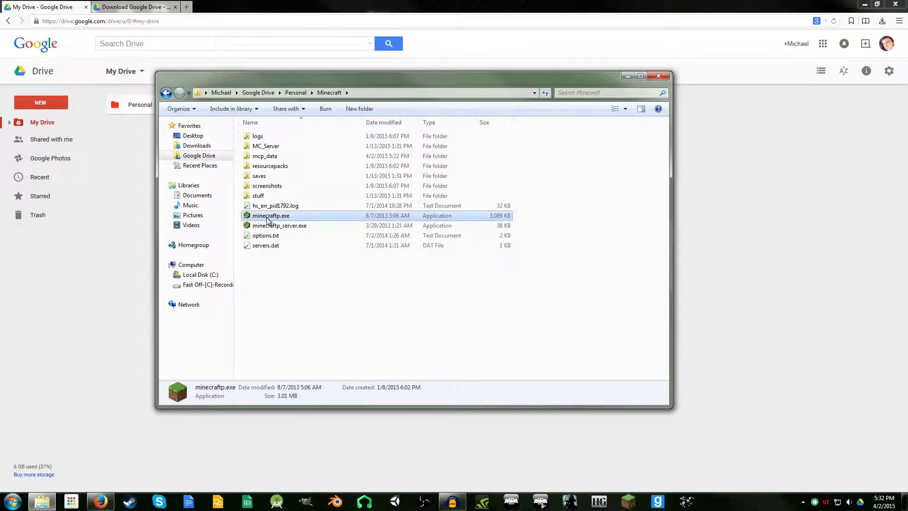
left_click(273, 226)
key("Up")
left_click(276, 226)
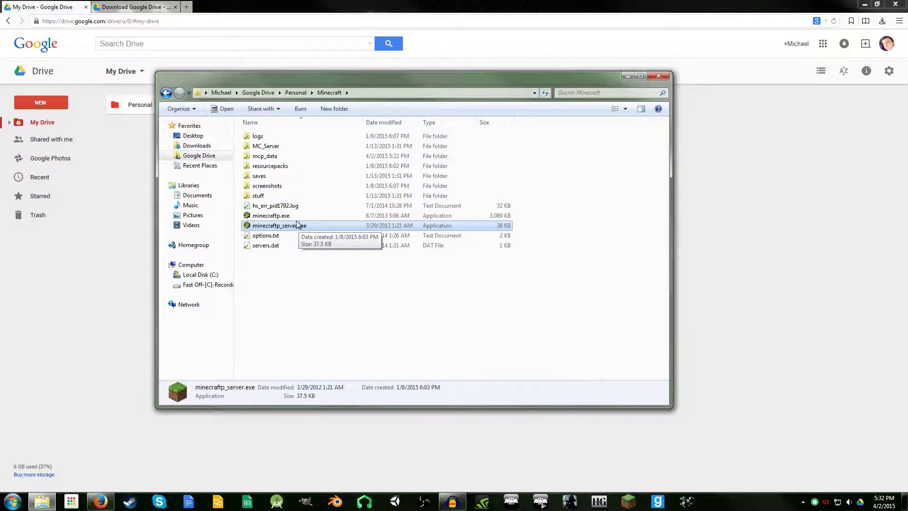
left_click(293, 217)
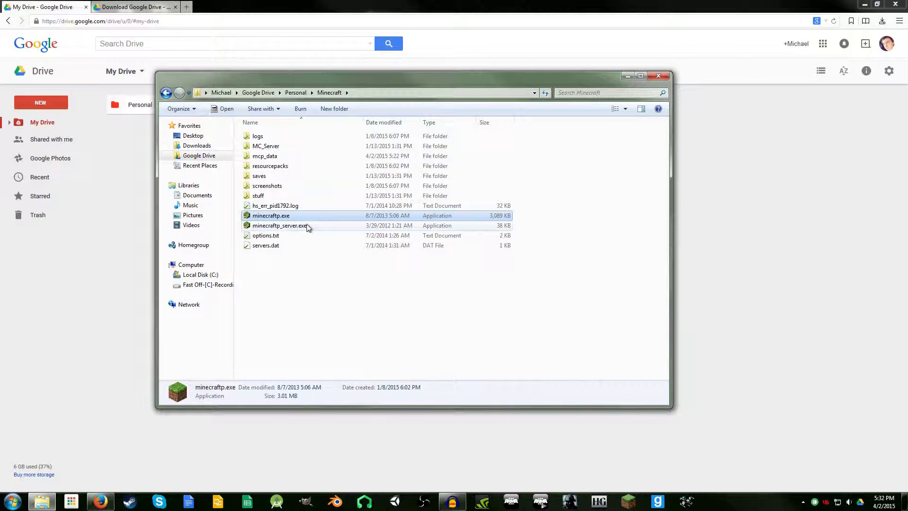
left_click(308, 227)
key("Up")
left_click(309, 230)
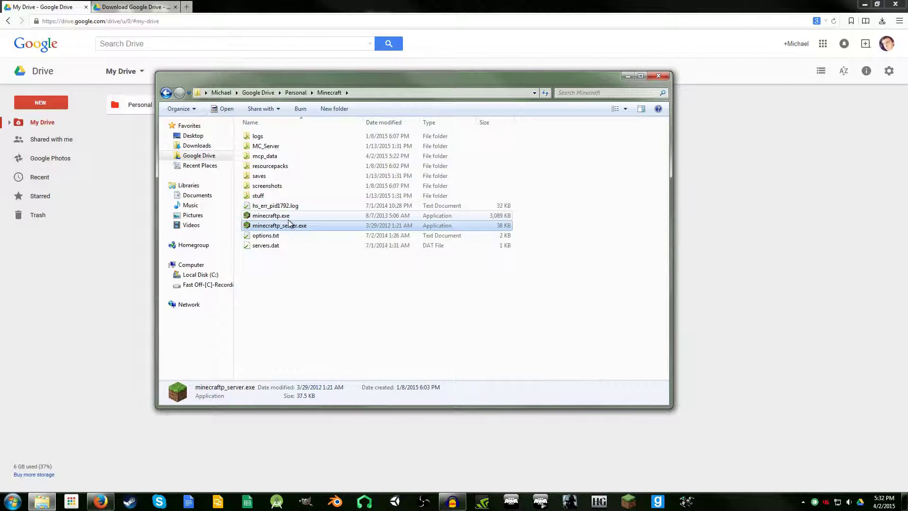
left_click(289, 219)
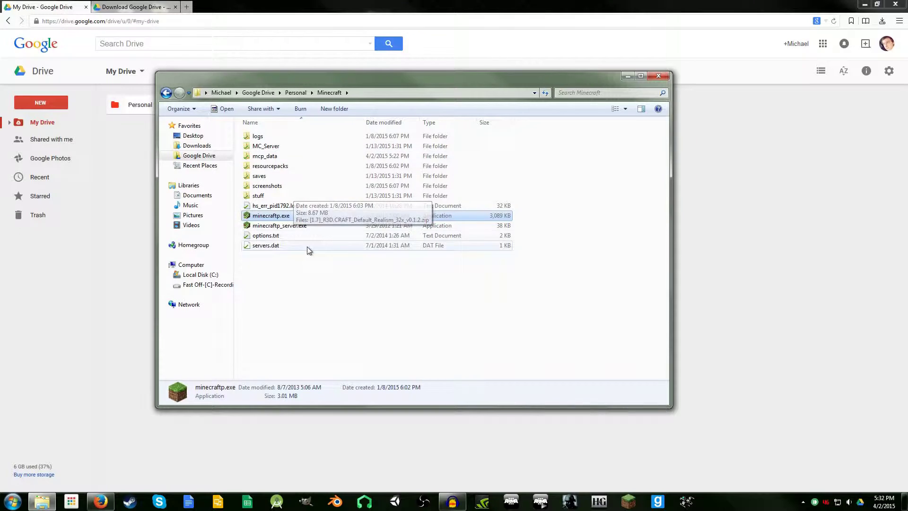
double_click(263, 217)
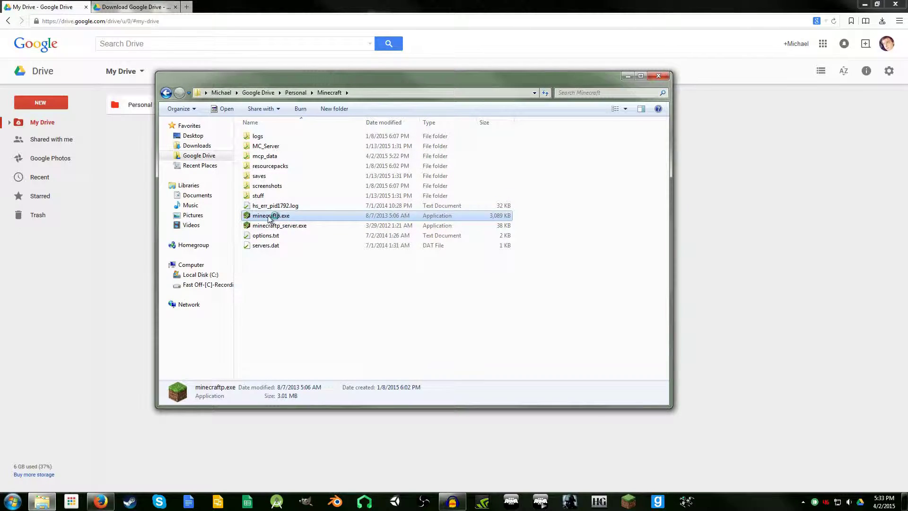
left_click_drag(388, 139, 561, 154)
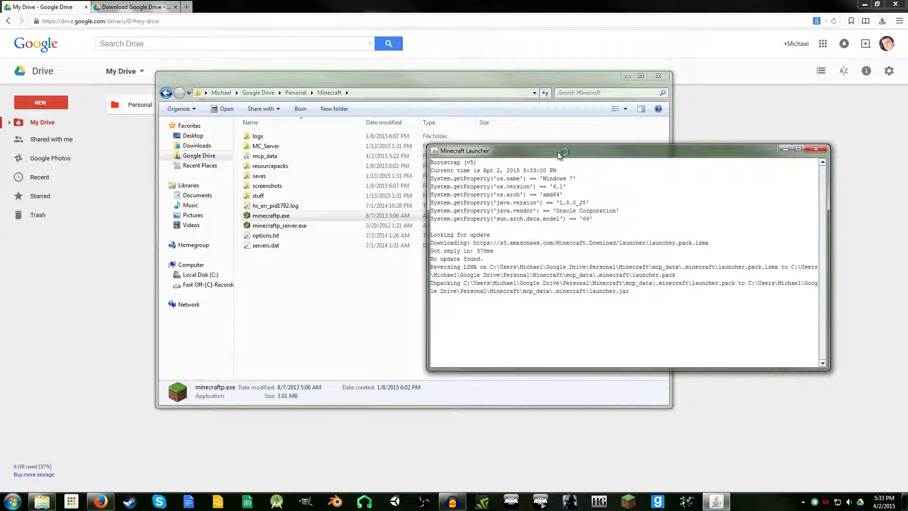
left_click(355, 81)
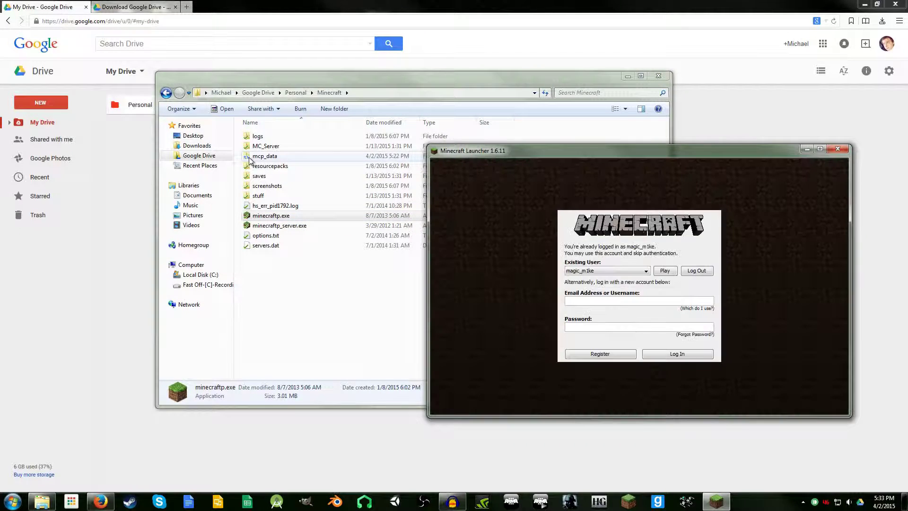
left_click(254, 159)
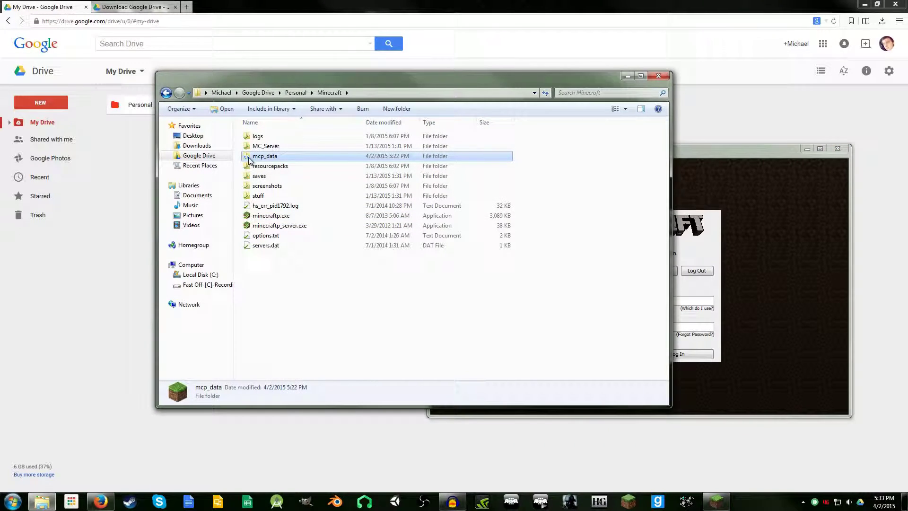
double_click(256, 157)
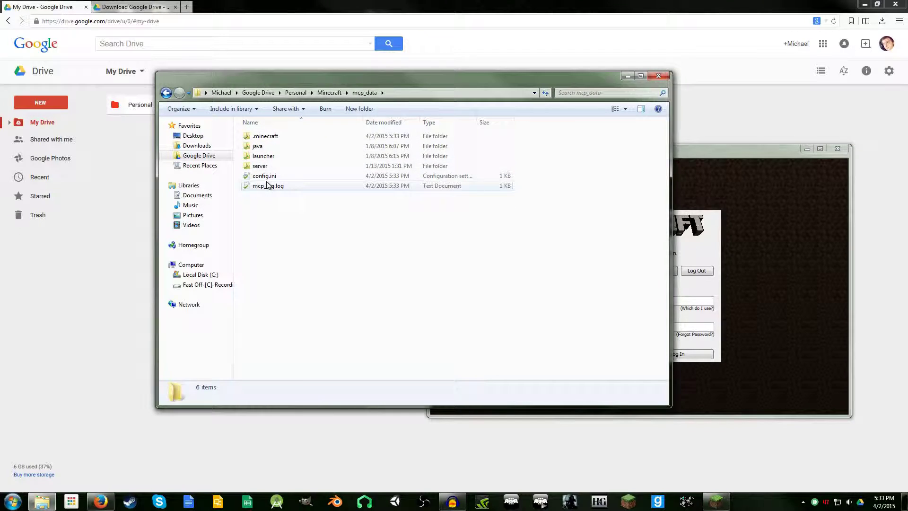
key("BackSpace")
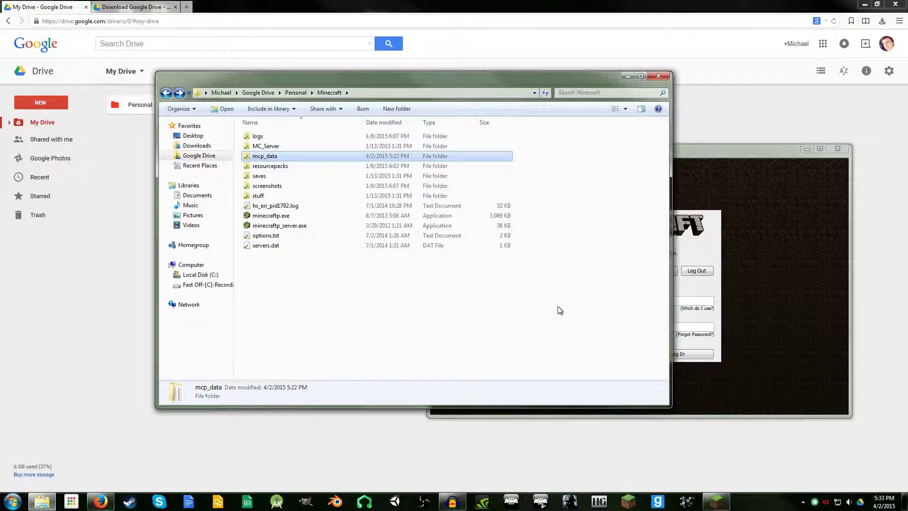
left_click(839, 151)
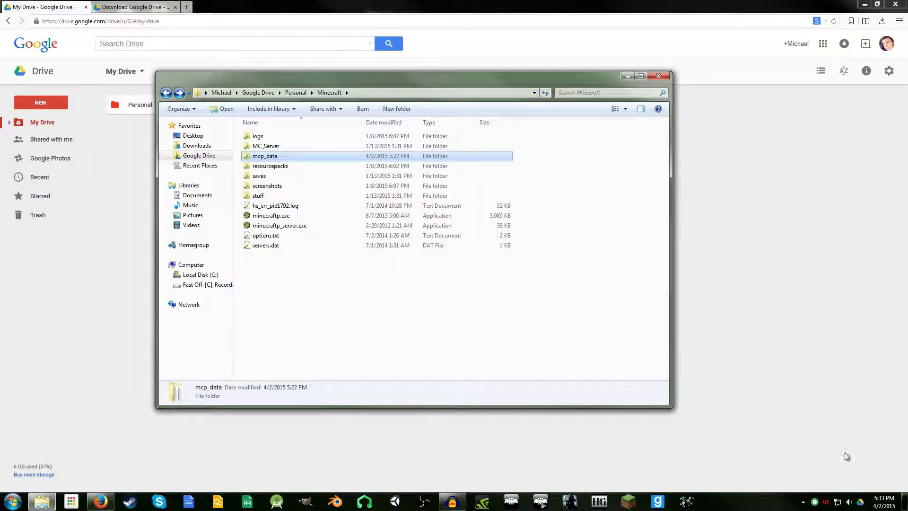
Run minecraftp.exe, close the launcher, and confirm Drive's tray panel reports 'Sync complete'.
double_click(270, 215)
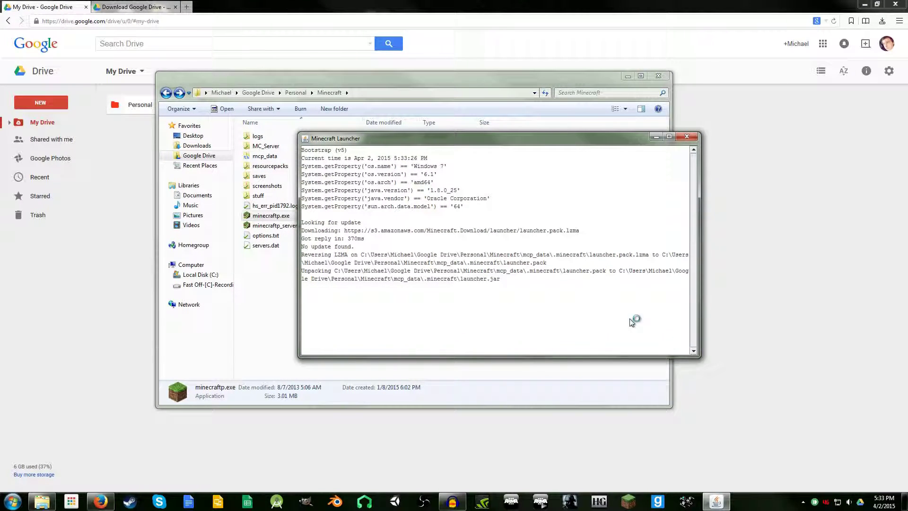
left_click(860, 502)
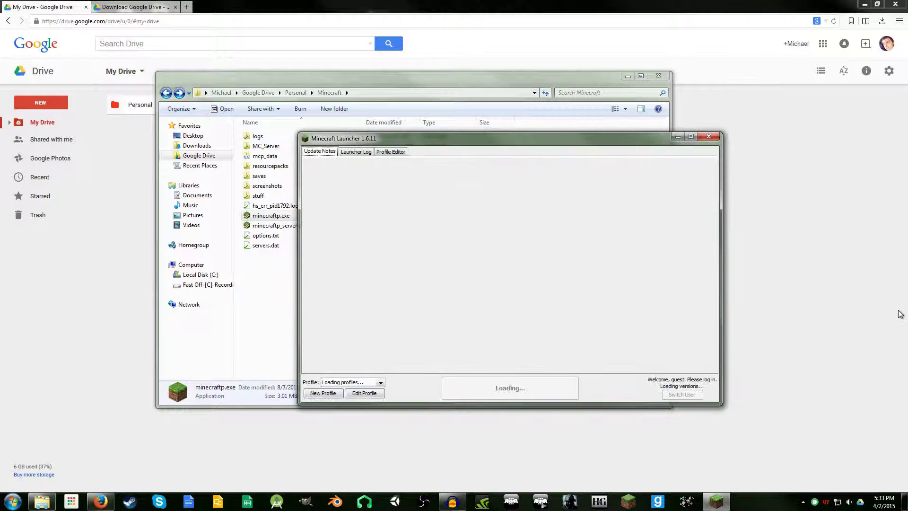
left_click(709, 136)
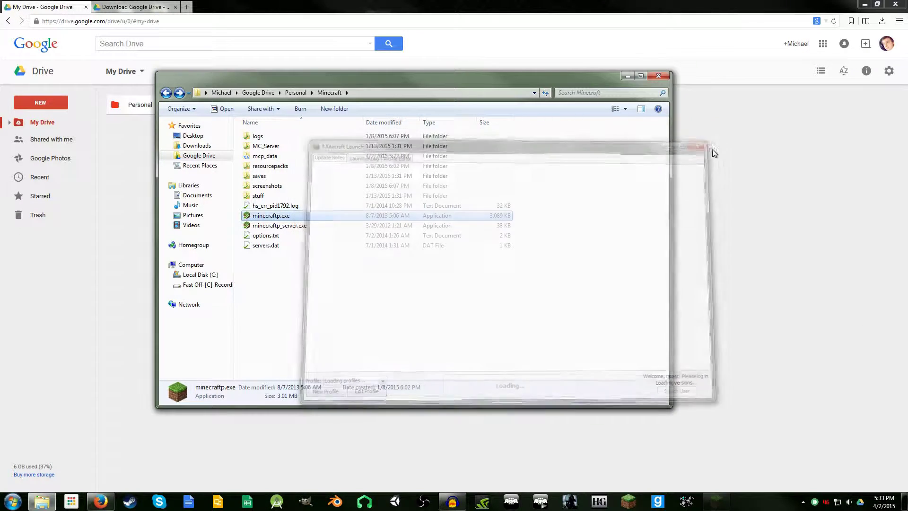
left_click(860, 503)
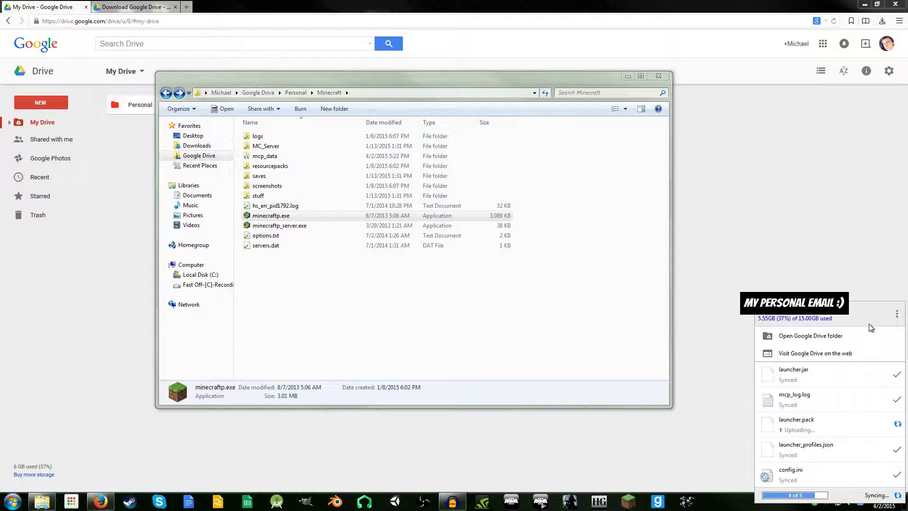
left_click(896, 315)
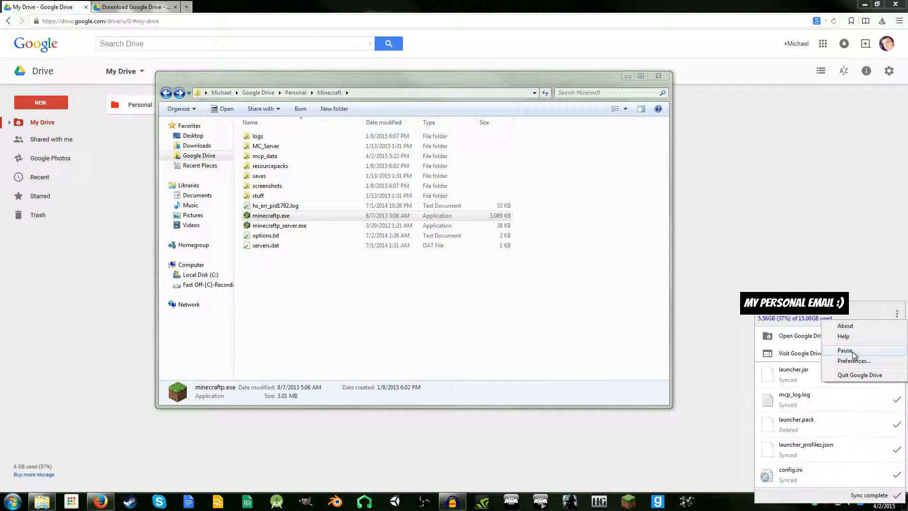
Pause Google Drive syncing from the tray panel's ⋮ menu.
left_click(685, 396)
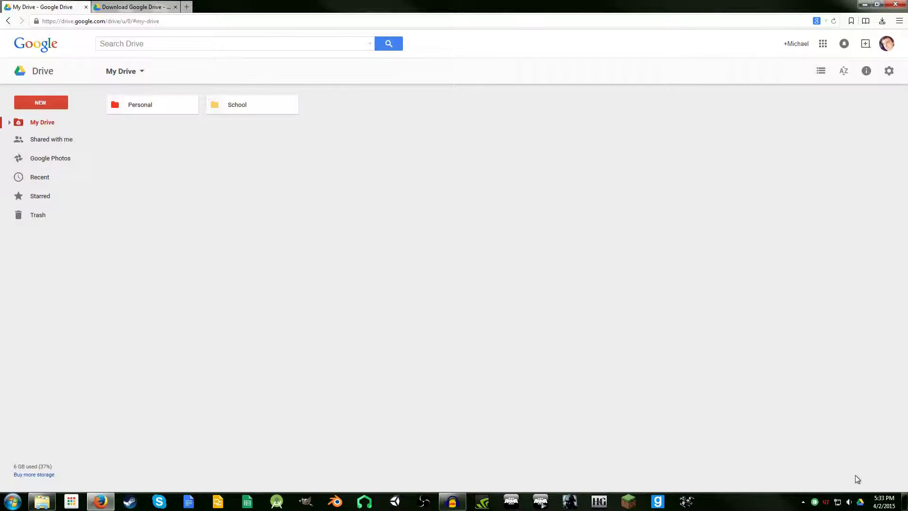
left_click(863, 501)
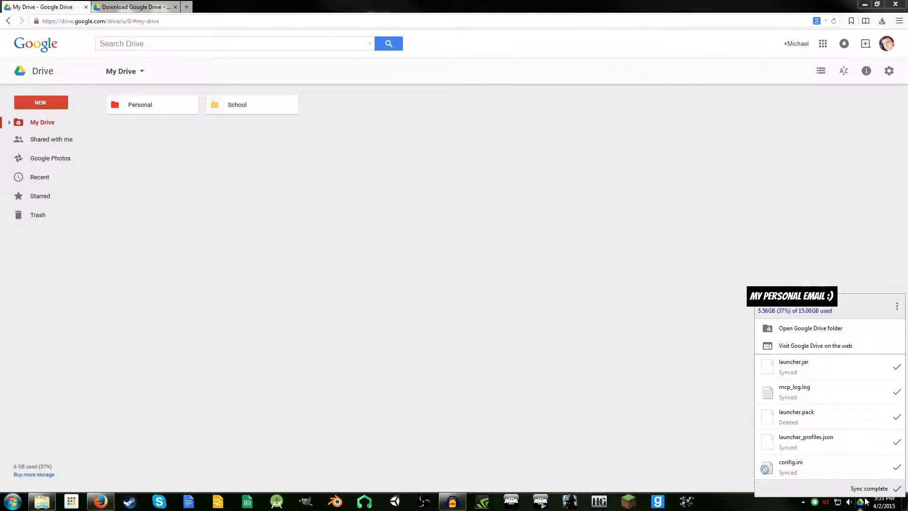
left_click(896, 306)
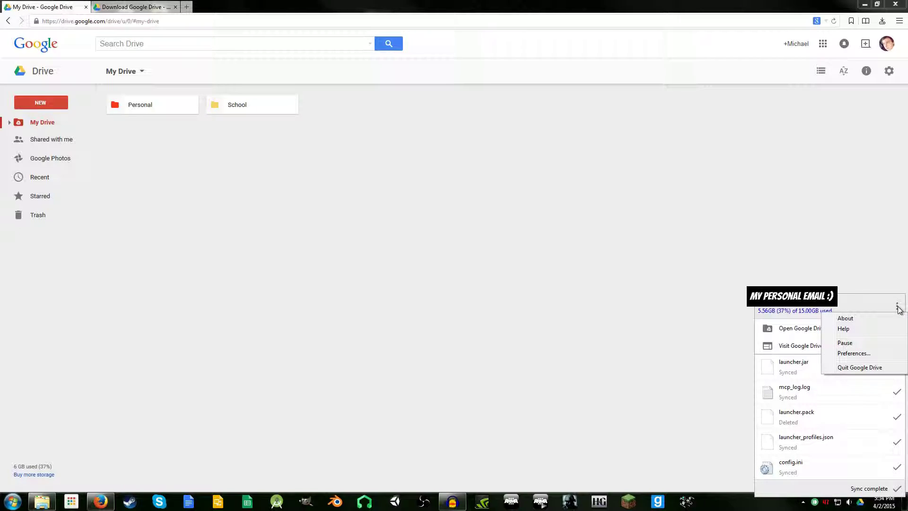
left_click(858, 343)
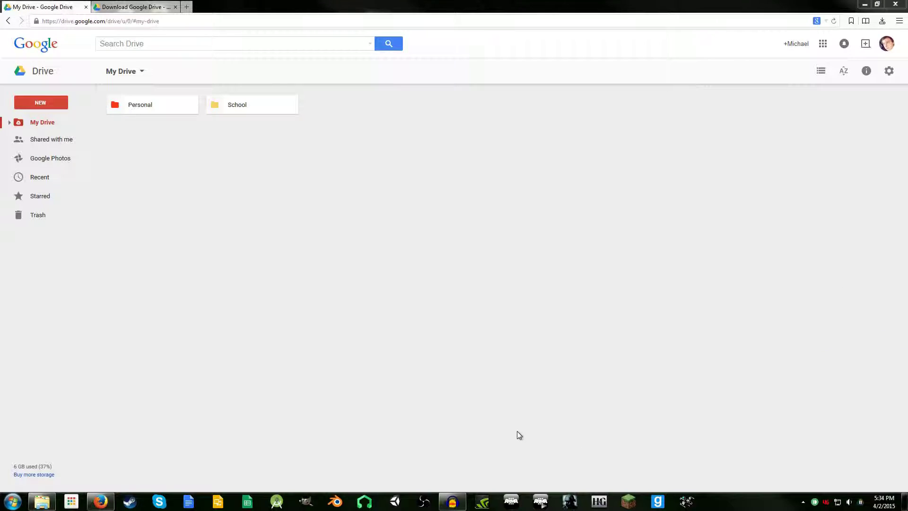
Bring up the Explorer window and go up from Minecraft to the Personal folder.
left_click(42, 500)
left_click_drag(448, 85, 439, 109)
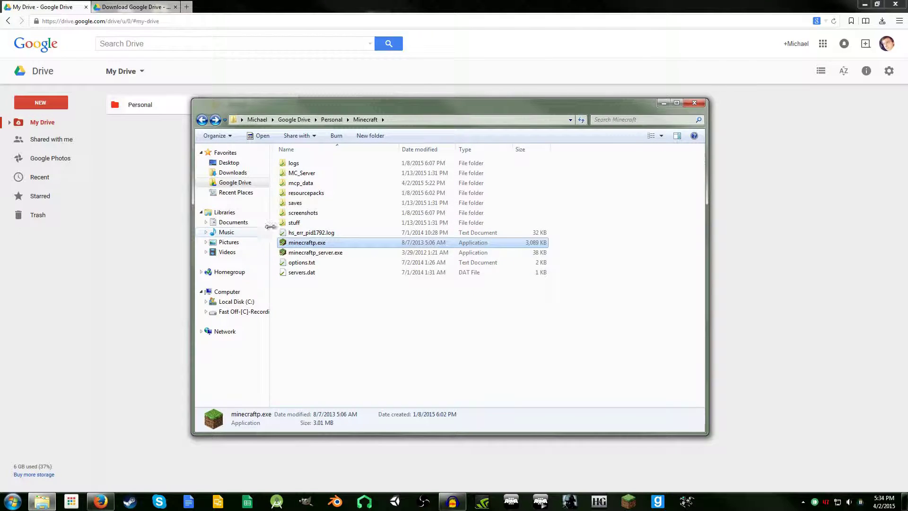
left_click(333, 119)
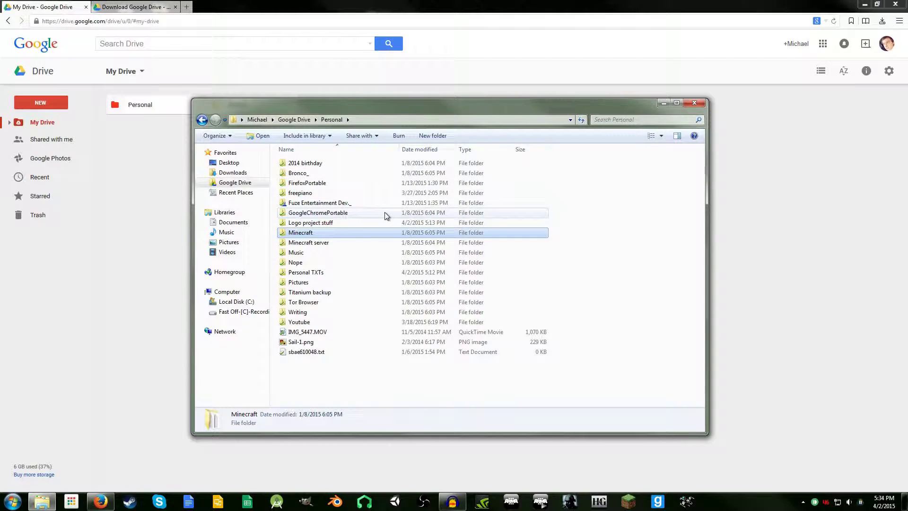
Resume Google Drive syncing from the tray panel's ⋮ menu.
left_click(861, 502)
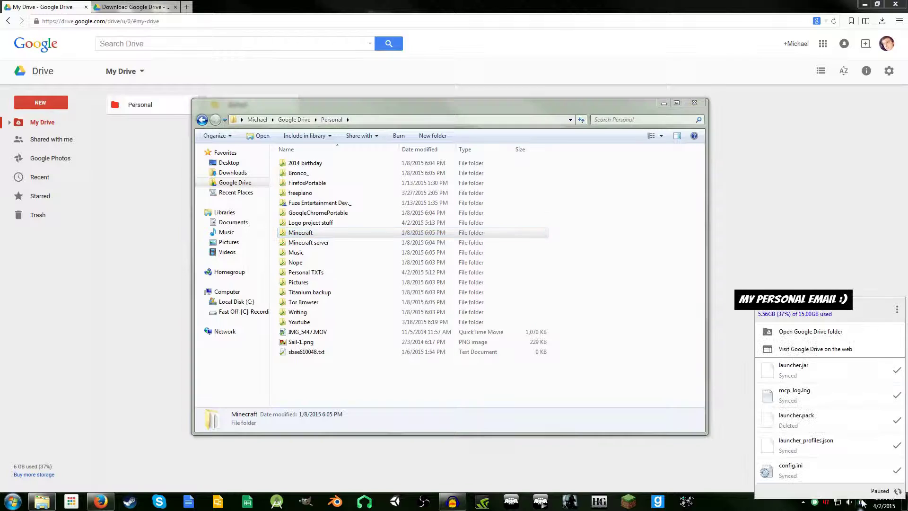
left_click(896, 309)
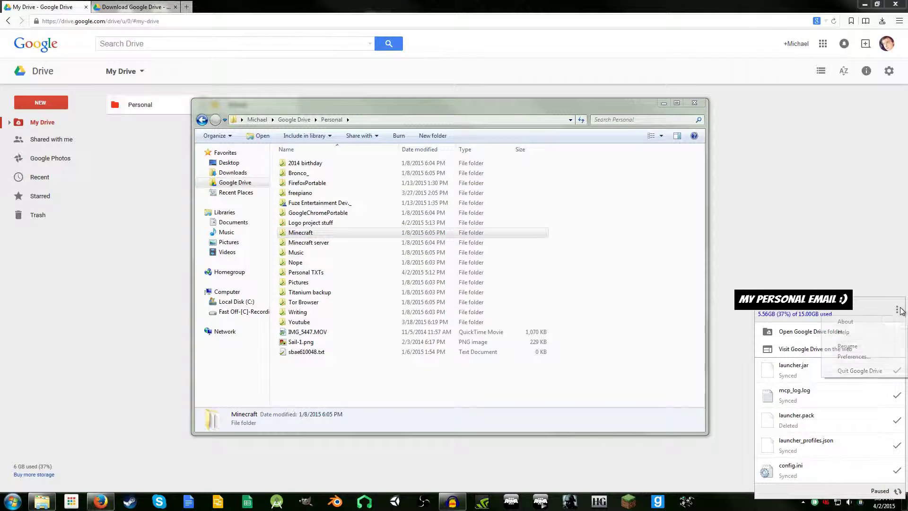
left_click(860, 347)
mouse_move(591, 110)
left_mouse_down()
mouse_move(663, 97)
mouse_move(605, 107)
left_mouse_up()
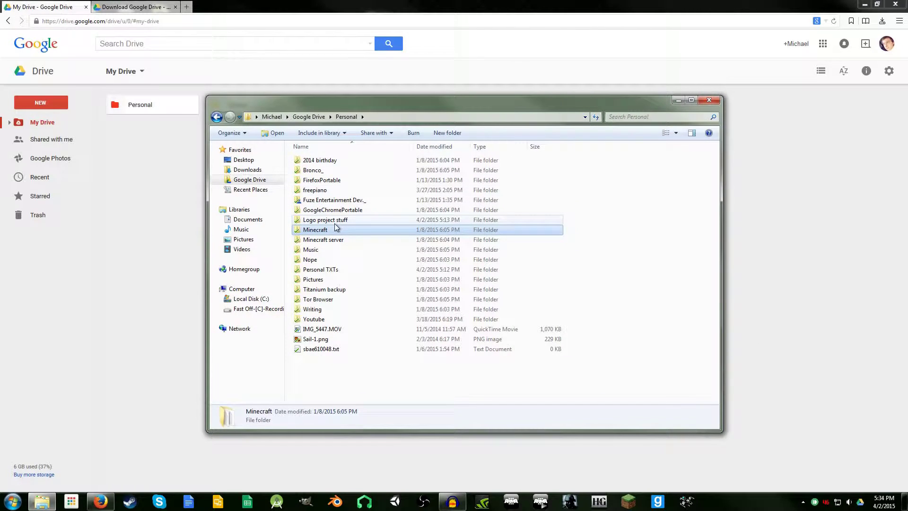
Open the Personal and then Minecraft folders in web Google Drive.
left_click_drag(413, 101, 464, 109)
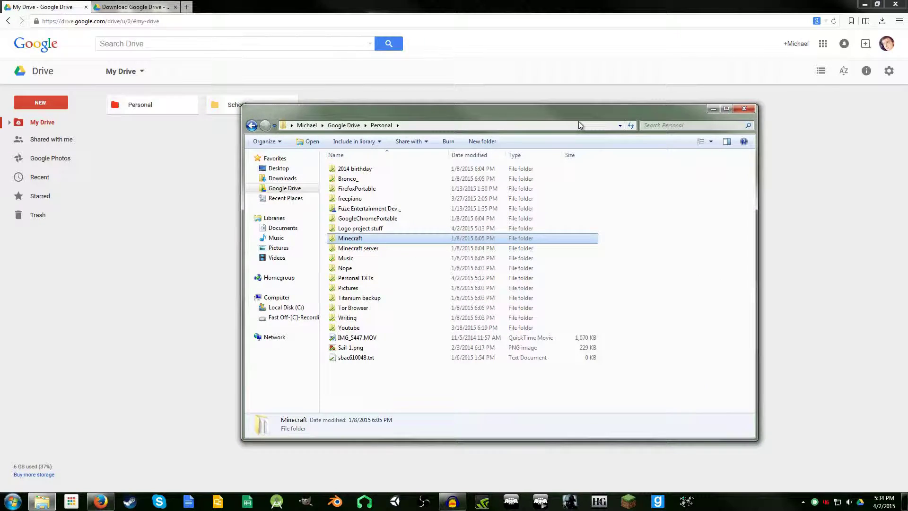
left_click(141, 10)
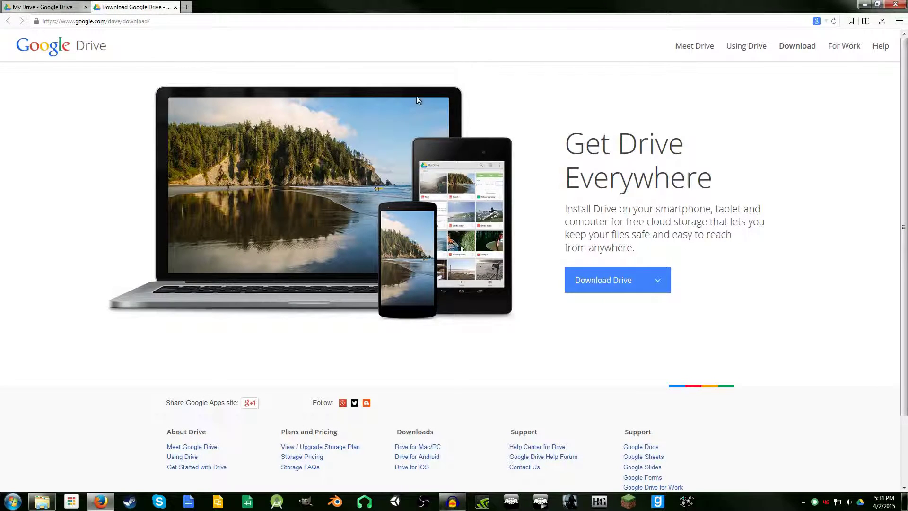
left_click(42, 7)
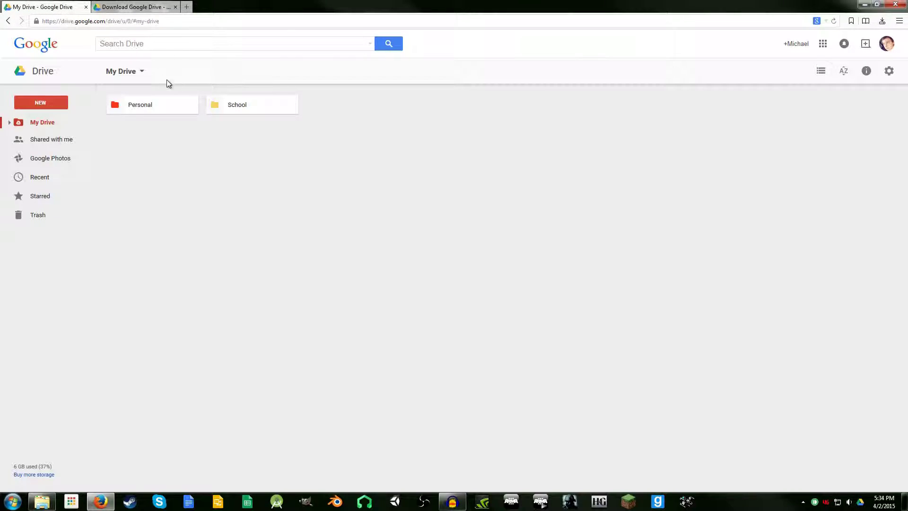
double_click(156, 104)
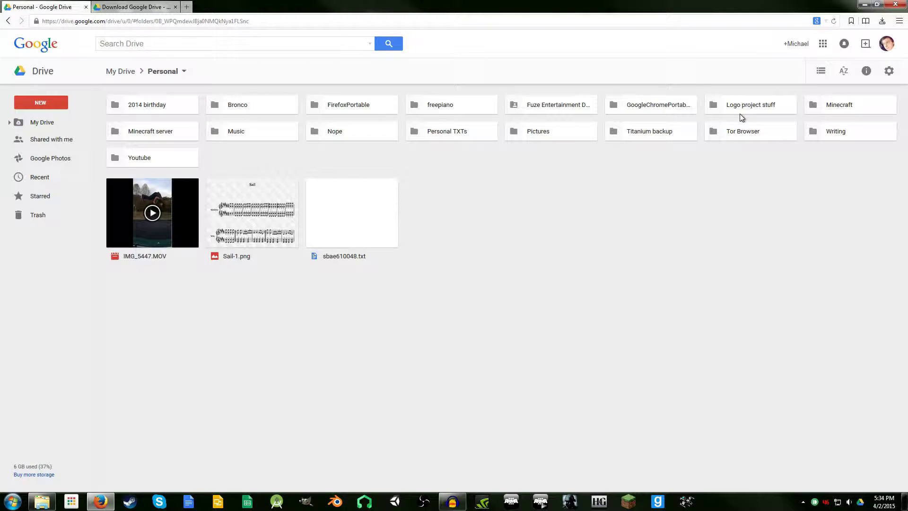
double_click(819, 109)
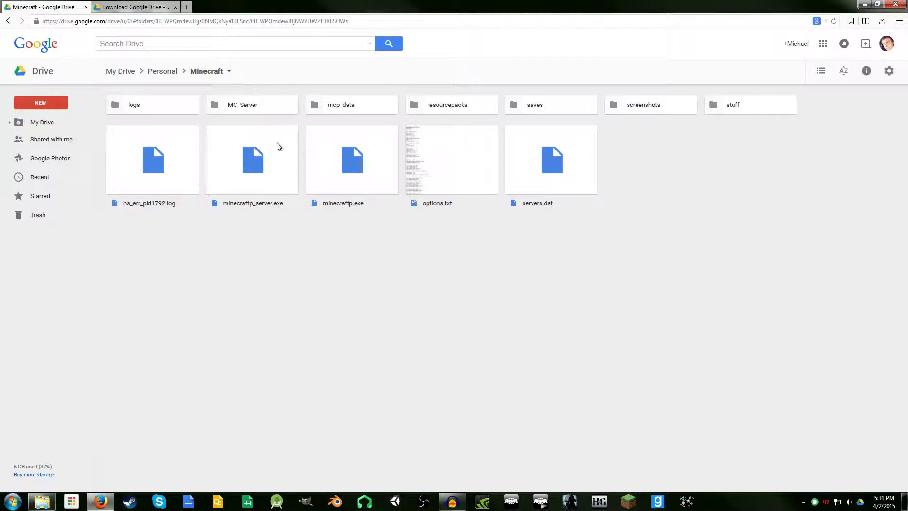
Inspect mcp_data and minecraftp.exe, go back to Personal, and return to the download page.
left_click(347, 107)
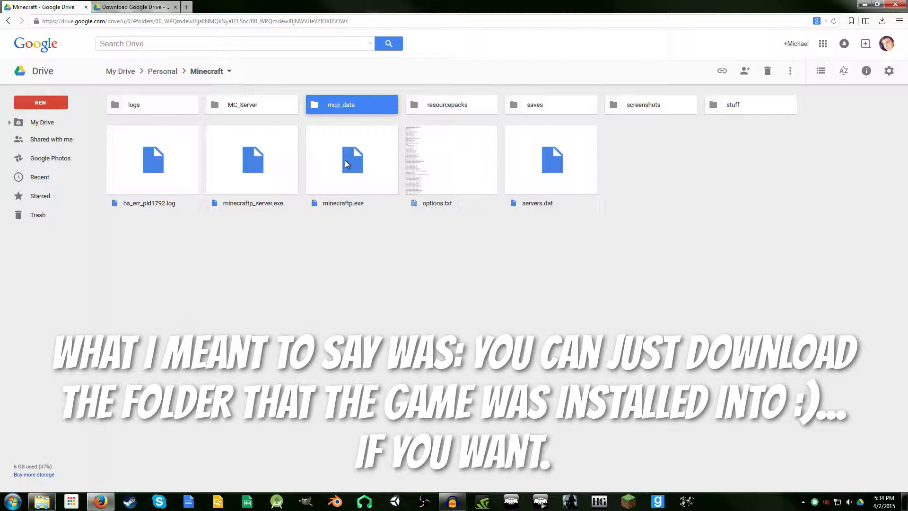
left_click(345, 160)
left_click(351, 112)
left_click(355, 152)
left_click(362, 109)
left_click(362, 142)
key("alt+Left")
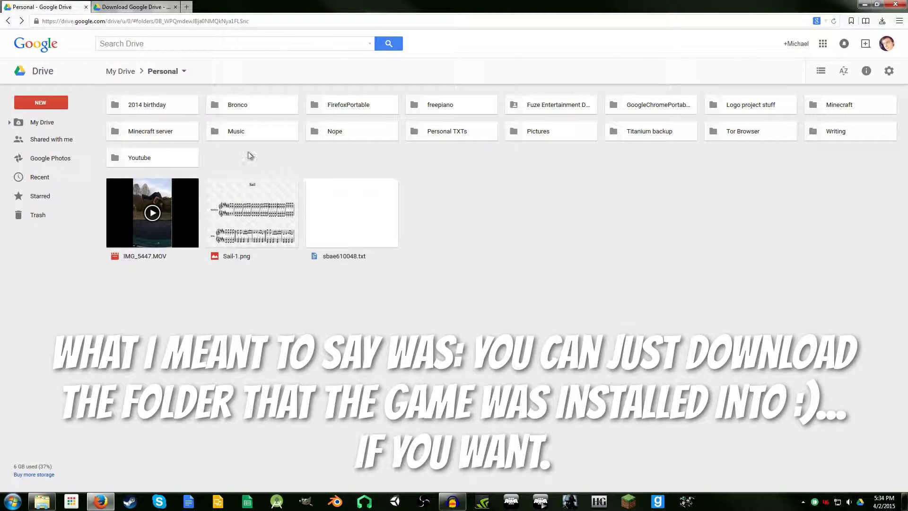
left_click(132, 6)
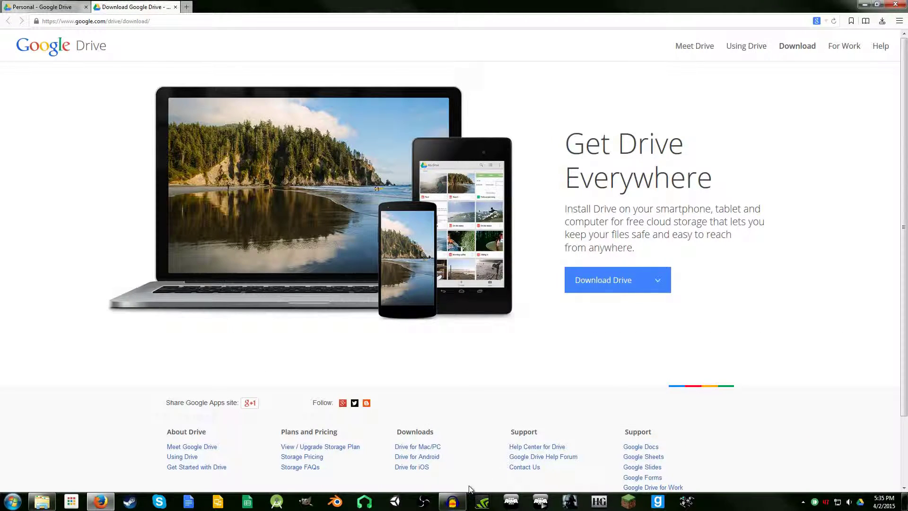
Bring Explorer forward, open the local Minecraft folder, then go back to Personal.
mouse_move(452, 506)
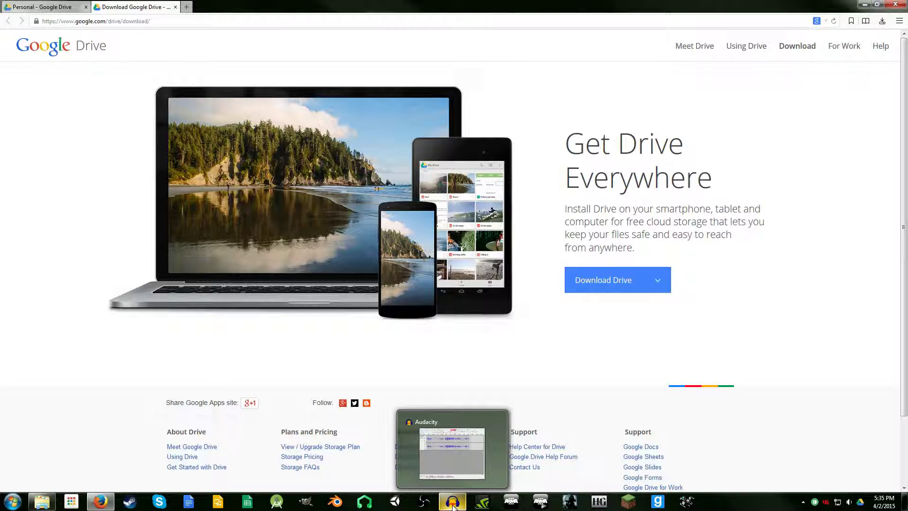
left_click(452, 506)
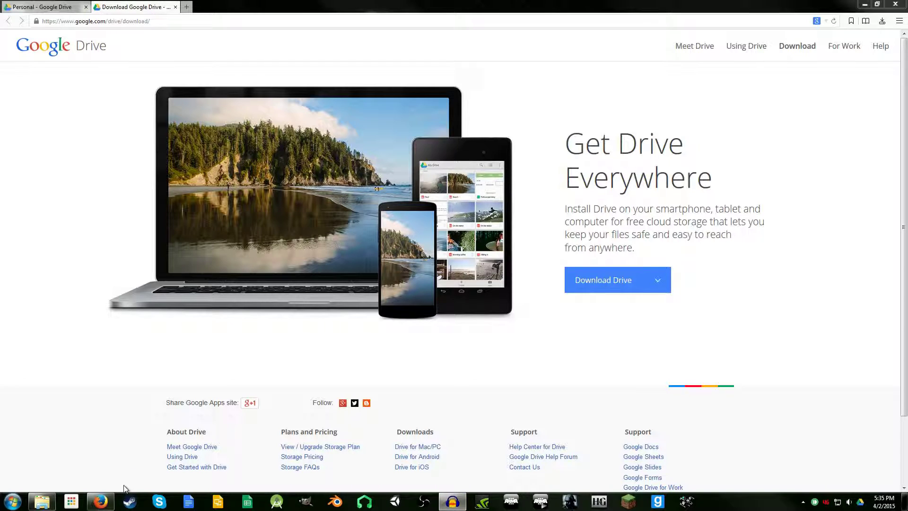
mouse_move(99, 501)
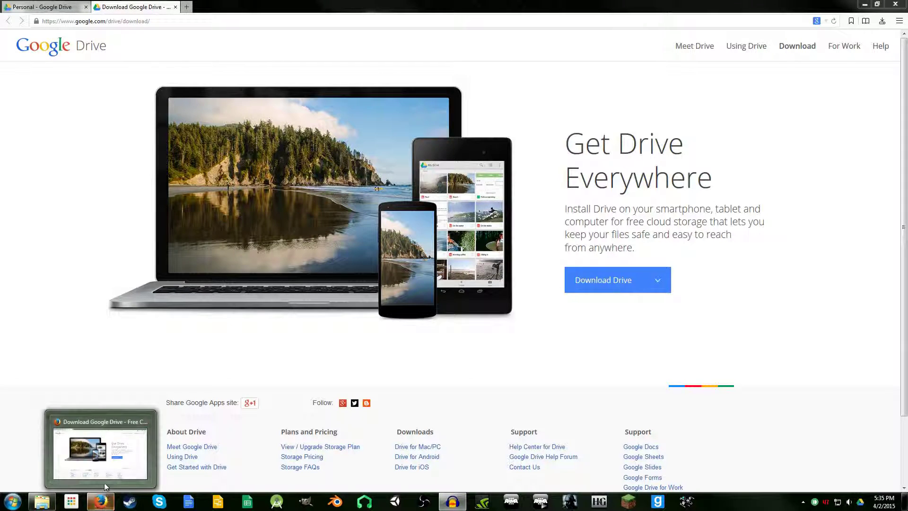
left_click(42, 501)
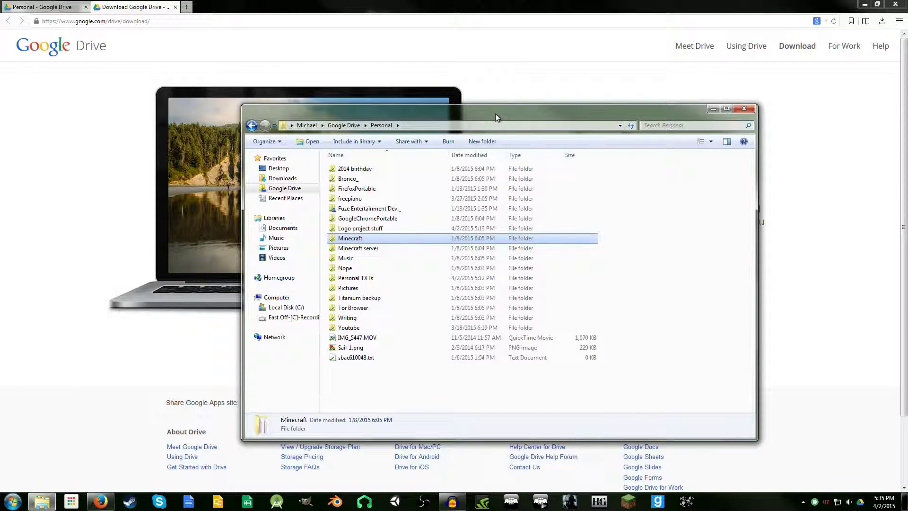
left_click_drag(495, 113, 438, 82)
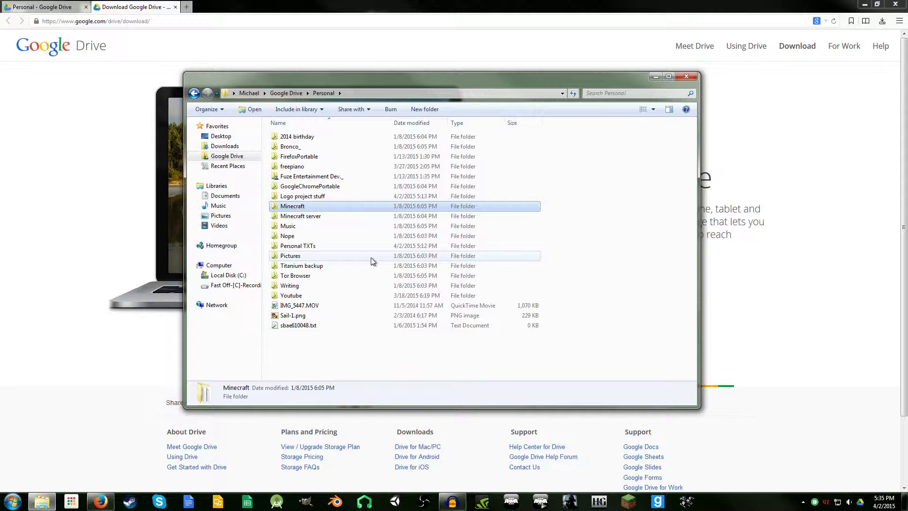
double_click(330, 208)
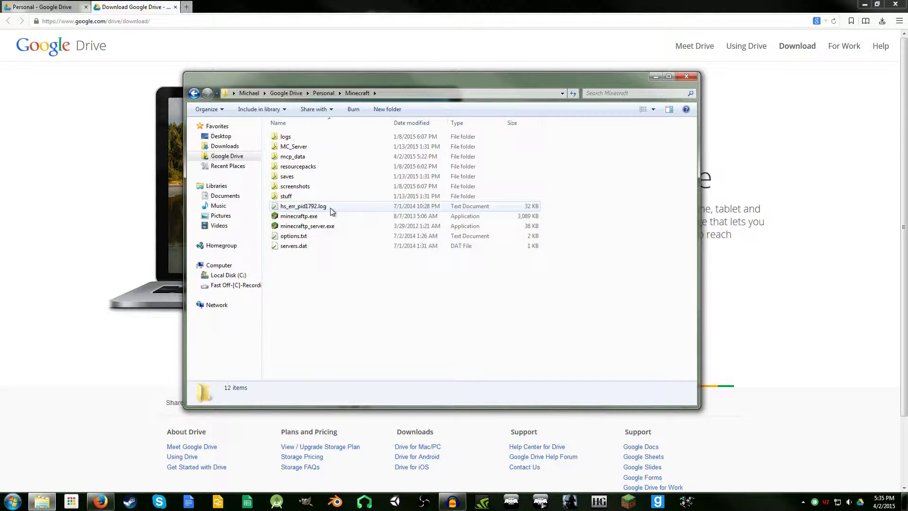
left_click_drag(445, 82, 554, 97)
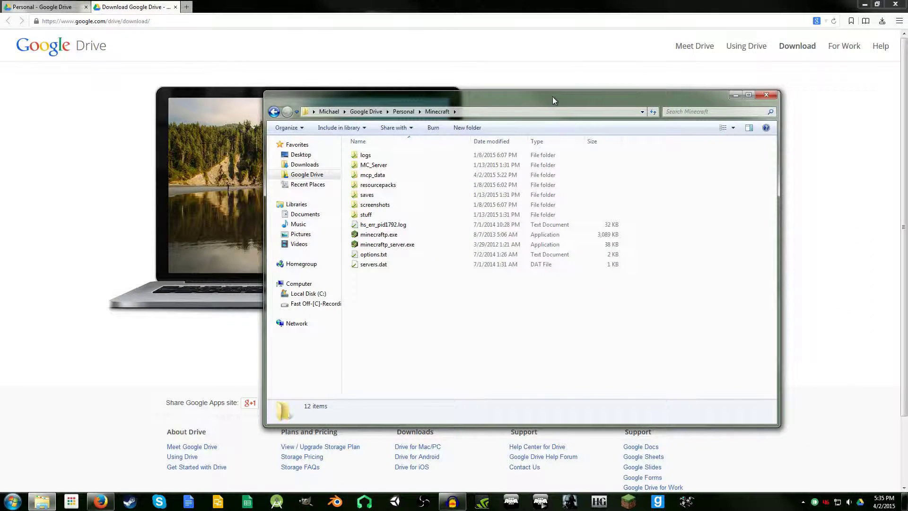
left_click_drag(544, 99, 577, 104)
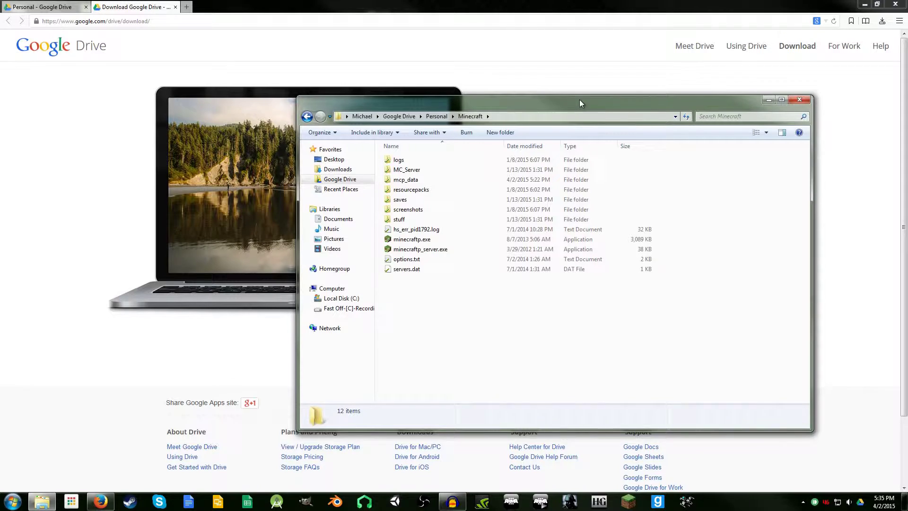
left_click_drag(577, 98, 470, 89)
left_click(262, 108)
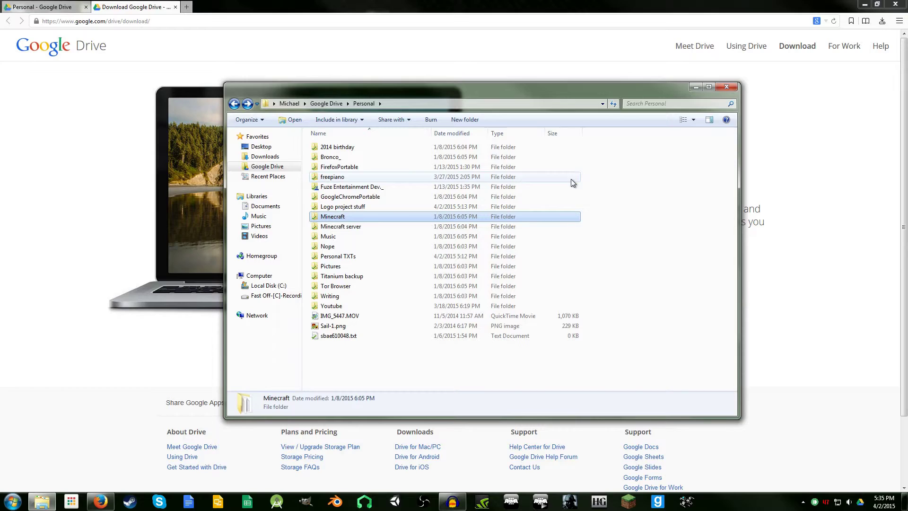